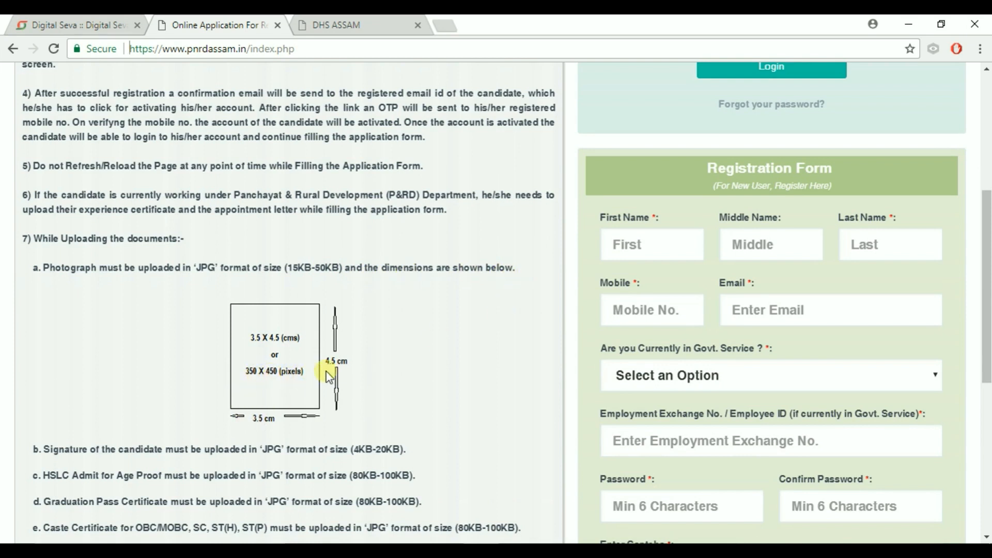
# Review the photograph and document upload requirements on the registration page and the instructions on the DHS ASSAM page
pyautogui.scroll(-1, 331, 403)
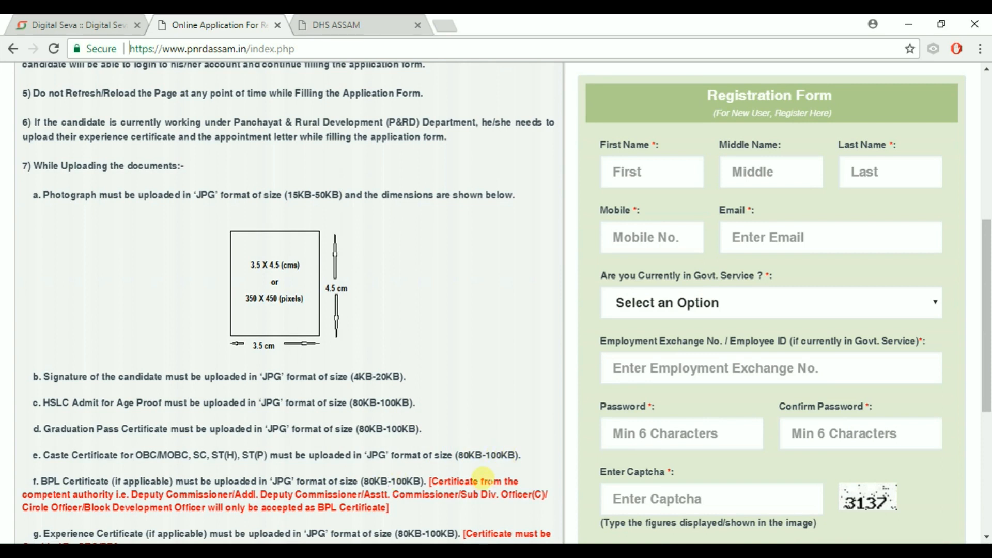
pyautogui.scroll(1, 420, 360)
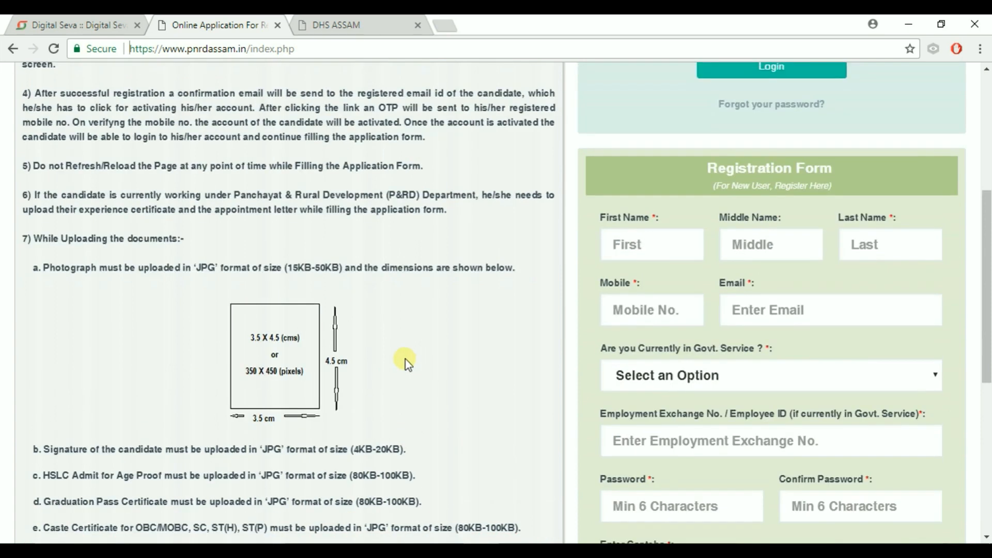
pyautogui.click(336, 25)
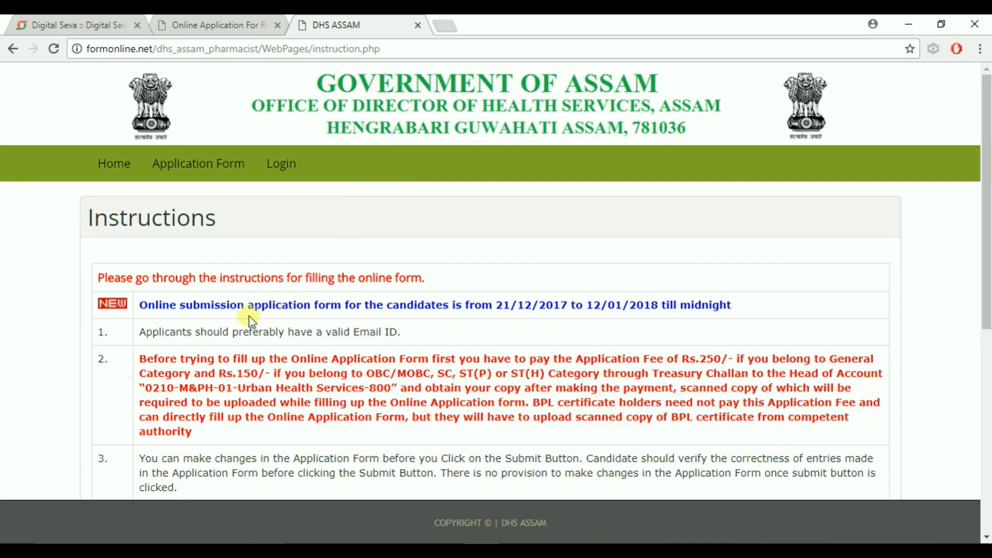
pyautogui.scroll(-3, 249, 316)
pyautogui.scroll(-5, 249, 316)
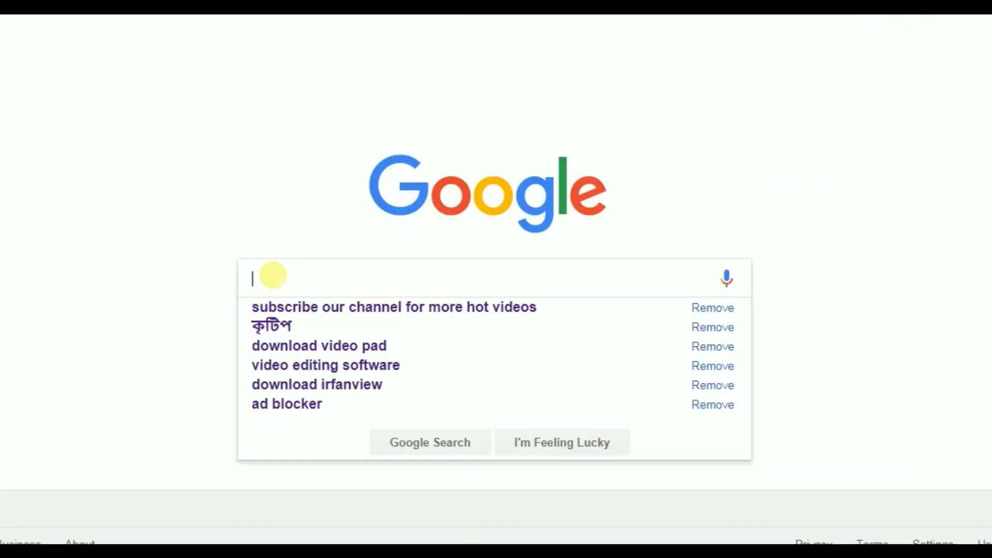
# Search Google for "download irfanview" and download the IrfanView installer through the FossHub link on the IrfanView download page
pyautogui.write('irfanve')
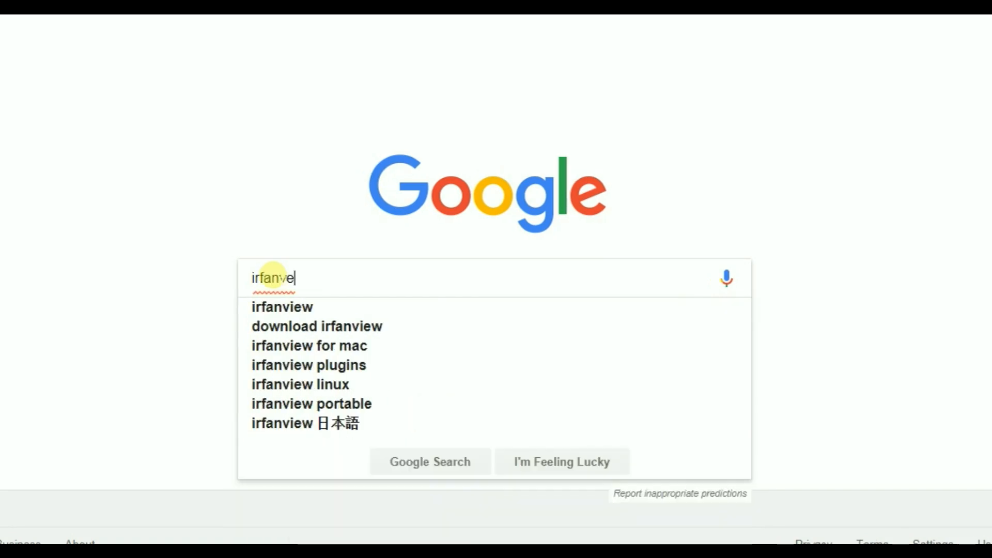
pyautogui.click(286, 324)
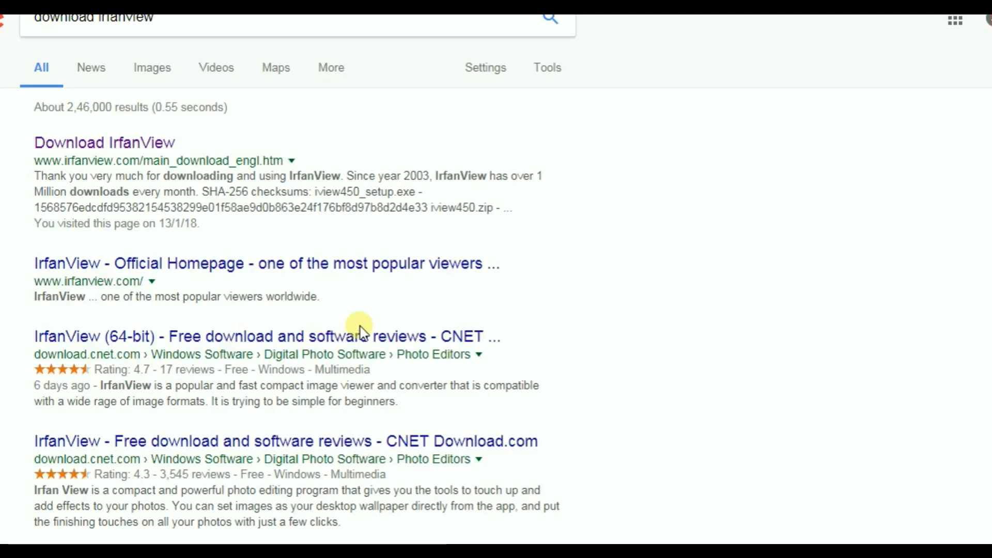
pyautogui.click(124, 150)
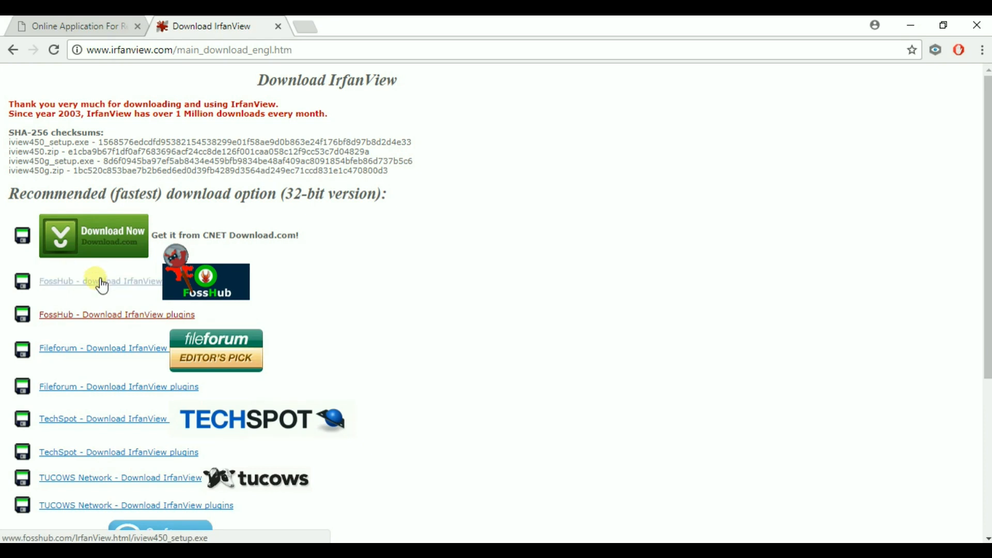
pyautogui.click(101, 284)
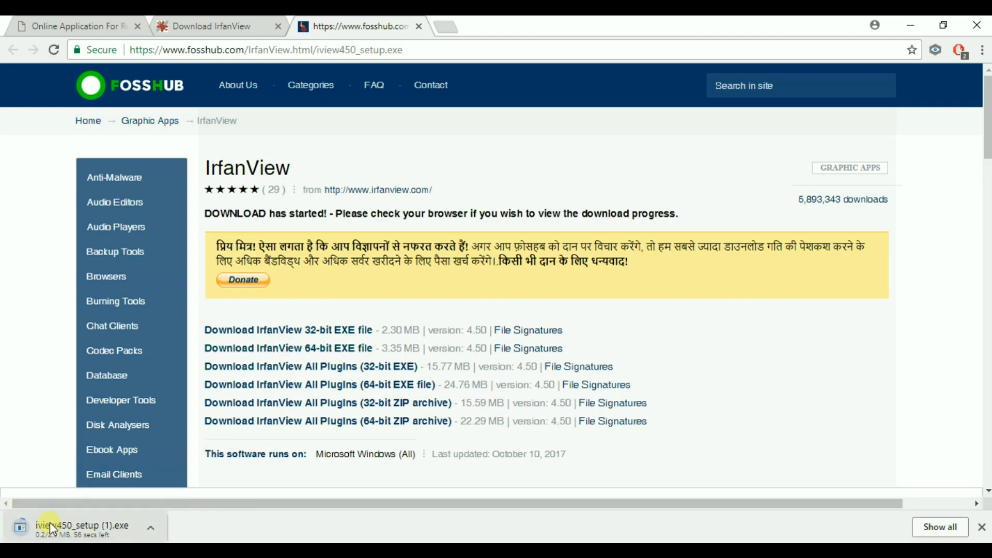
pyautogui.click(418, 24)
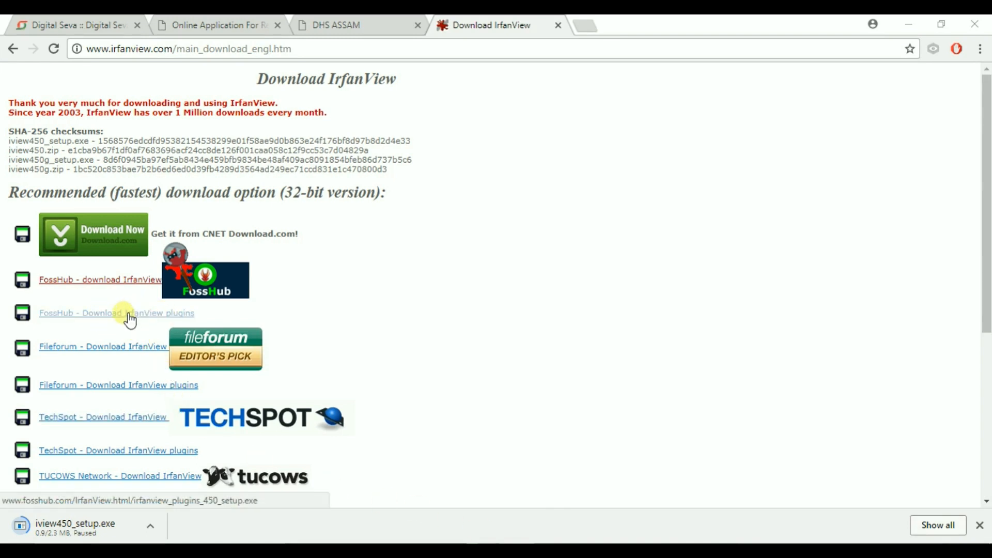
# Download the 32-bit IrfanView plugins installer from FossHub and dismiss the USB device notification
pyautogui.click(129, 313)
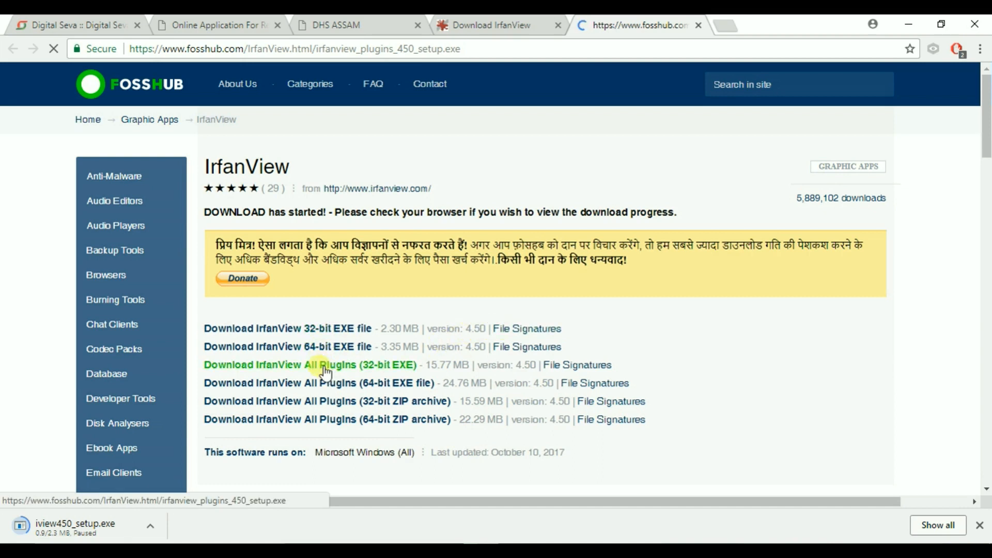
pyautogui.click(349, 391)
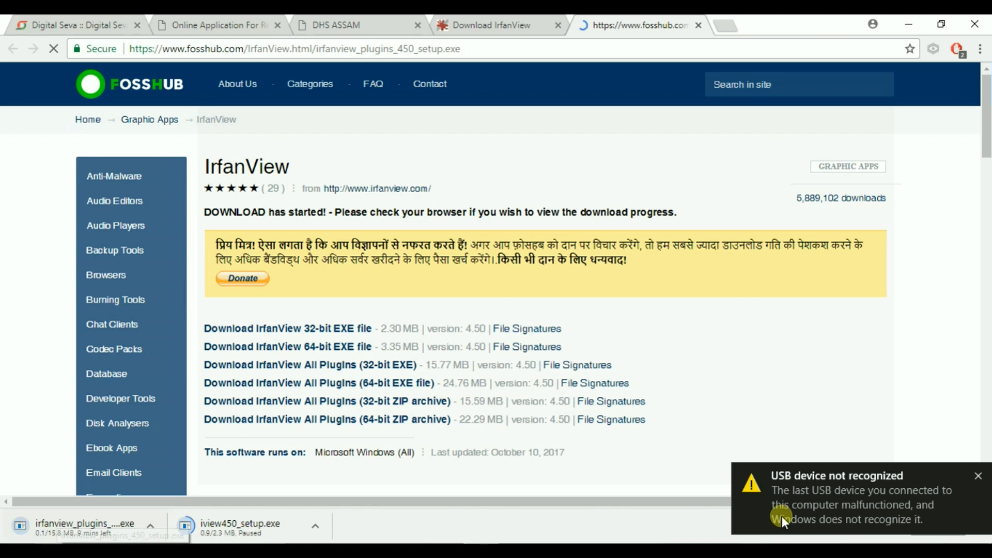
pyautogui.click(978, 475)
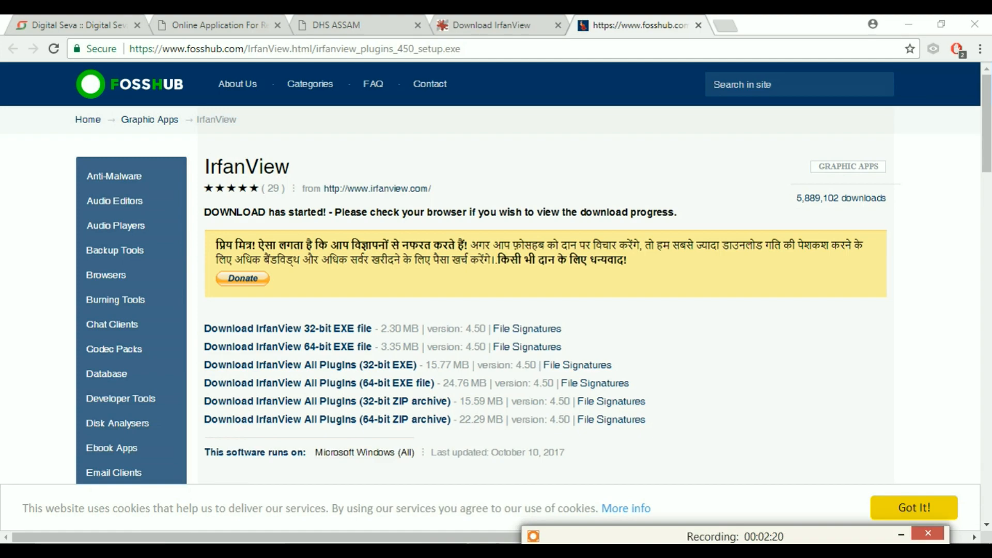
# Minimize the browser, switch to File Explorer, and launch iview444_setup.exe from the Downloads folder
pyautogui.click(911, 24)
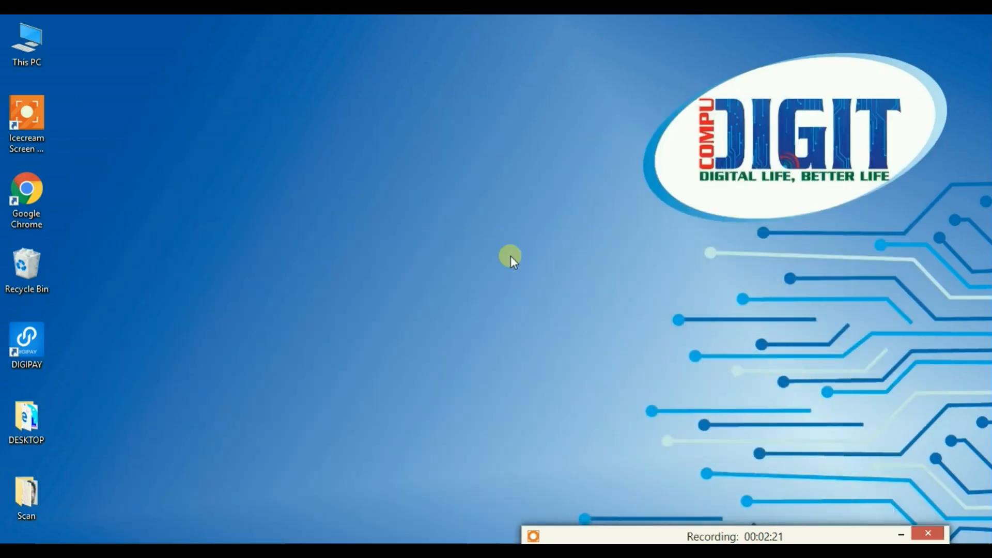
pyautogui.doubleClick(15, 38)
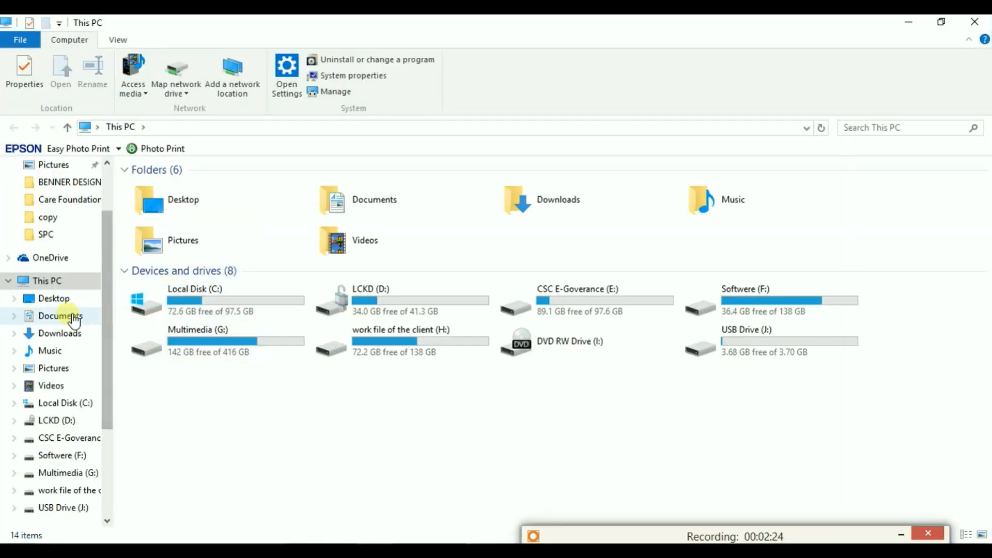
pyautogui.click(69, 333)
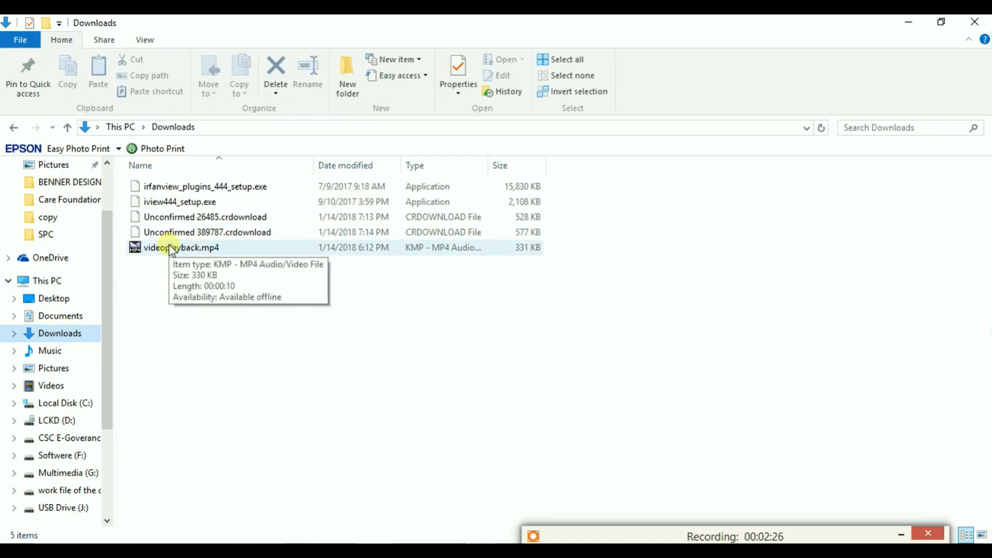
pyautogui.click(165, 200)
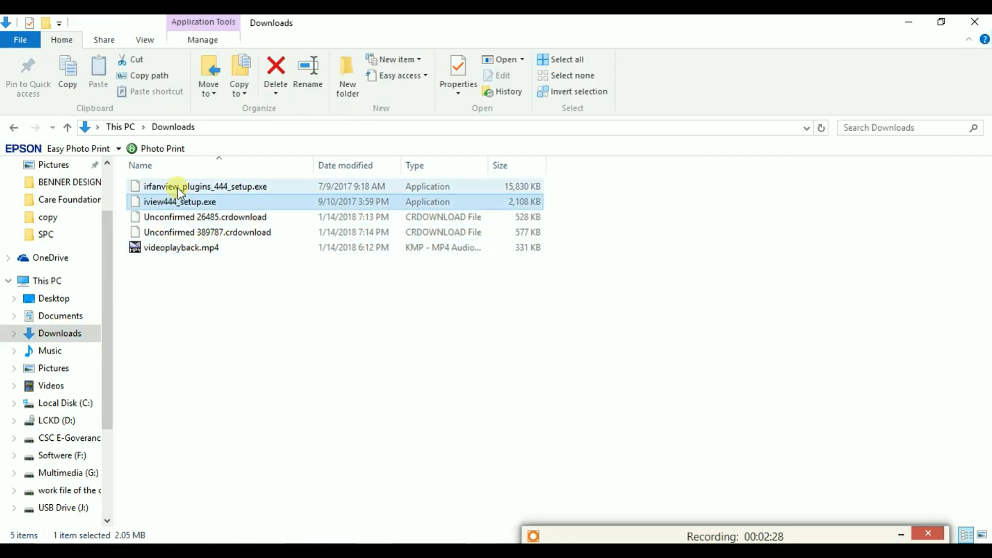
pyautogui.click(178, 188)
pyautogui.click(177, 202)
pyautogui.click(178, 190)
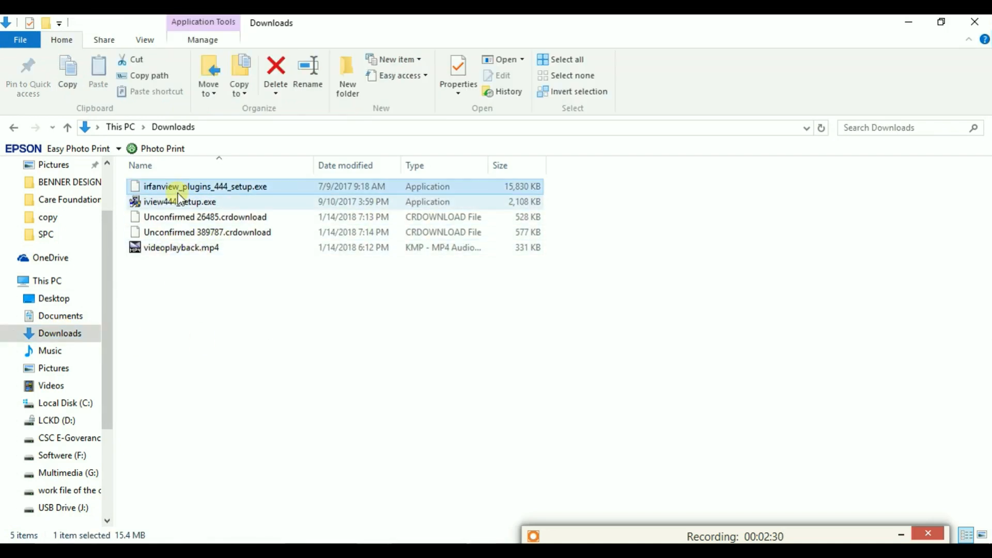
pyautogui.click(174, 202)
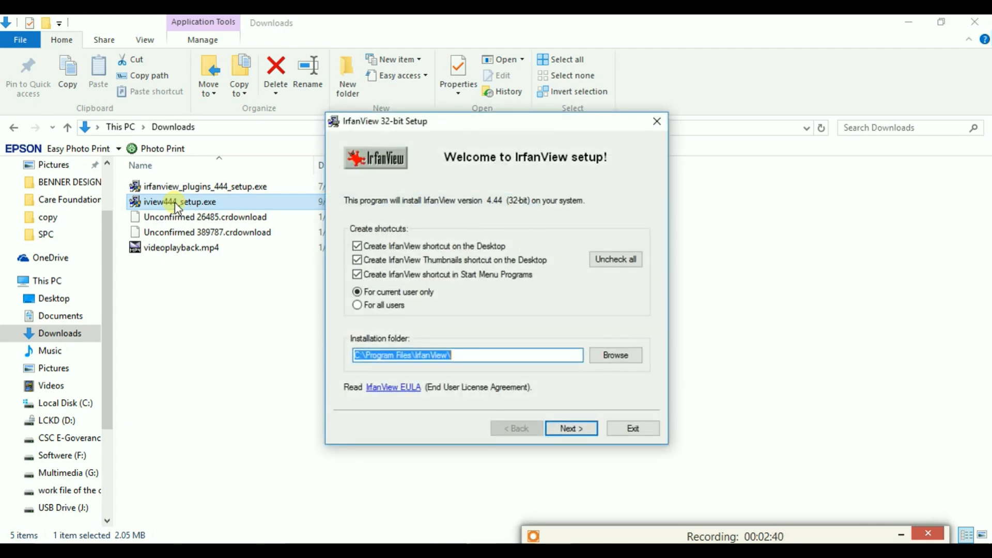
# Install IrfanView with the default options, and close the program and FAQ page launched by the setup
pyautogui.click(573, 427)
pyautogui.click(573, 427)
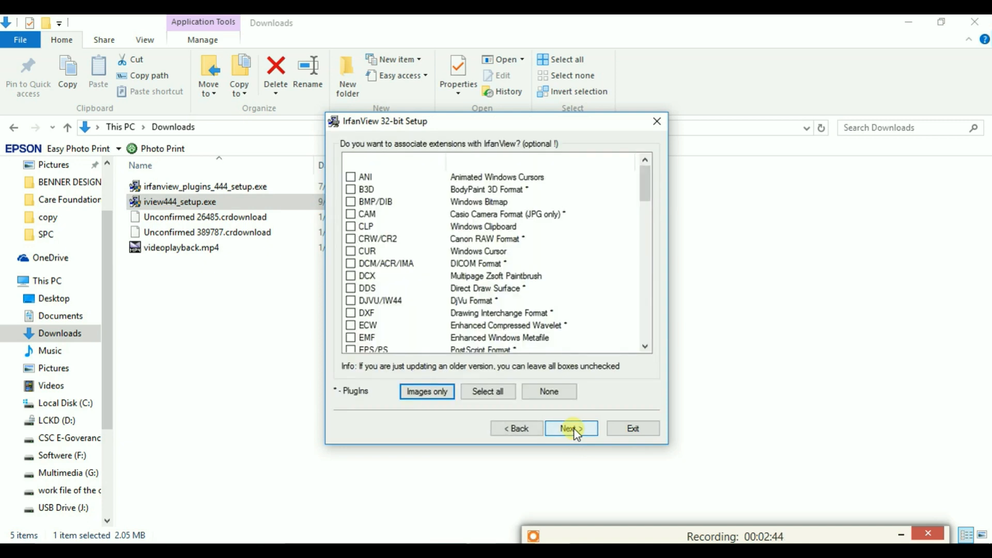
pyautogui.click(573, 428)
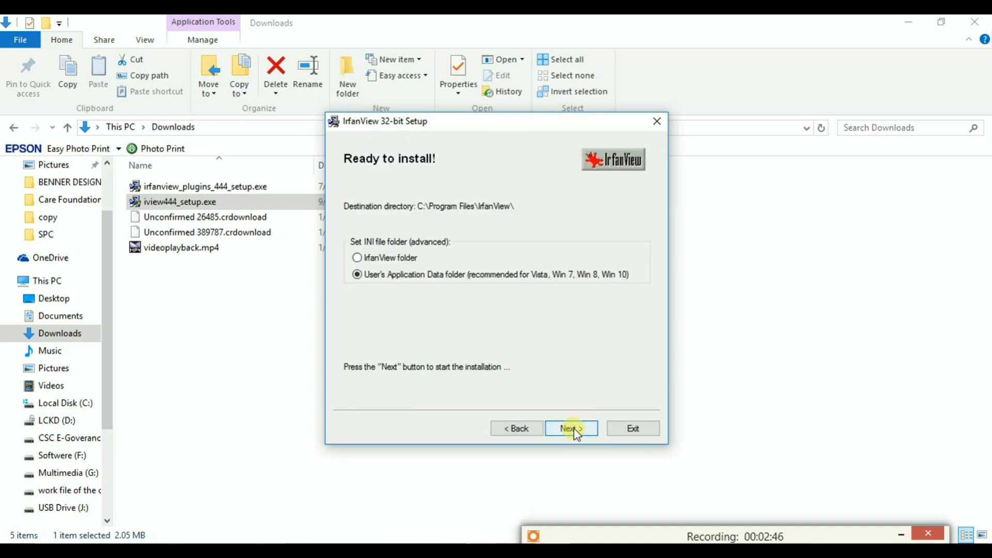
pyautogui.click(574, 428)
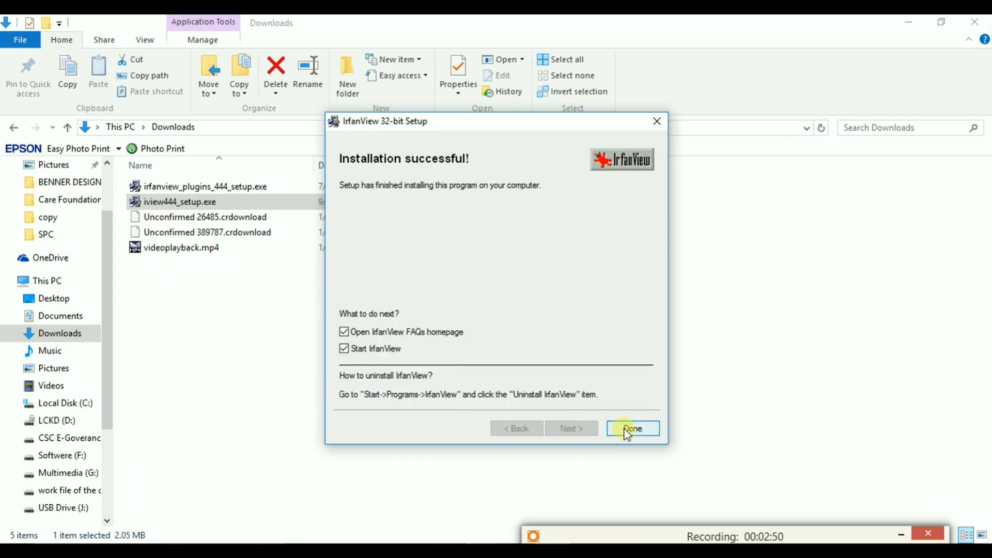
pyautogui.click(627, 432)
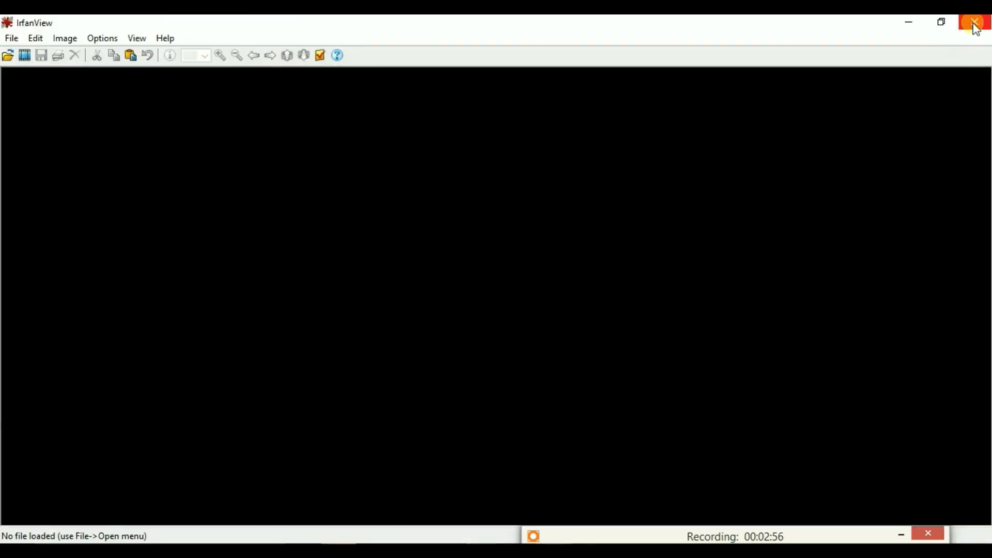
pyautogui.click(973, 29)
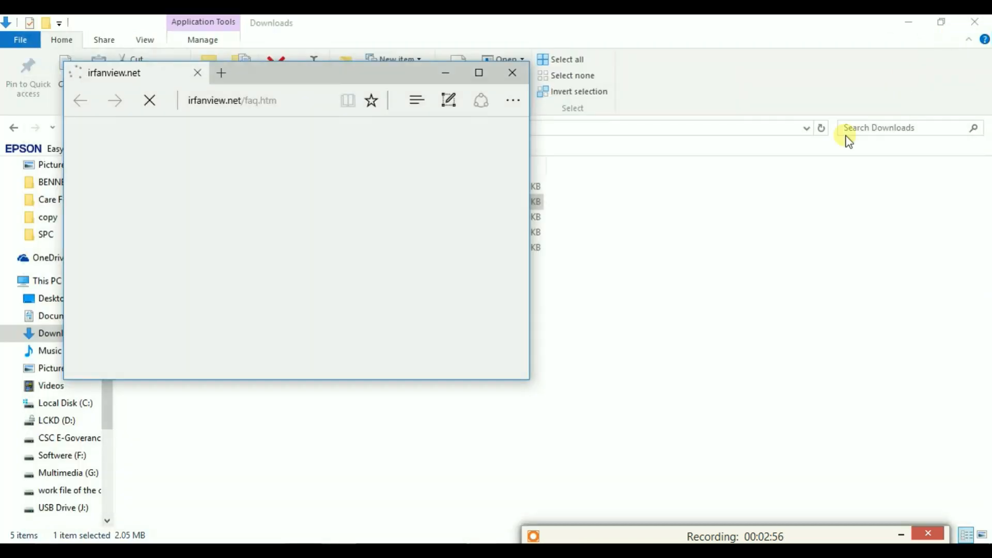
pyautogui.click(512, 73)
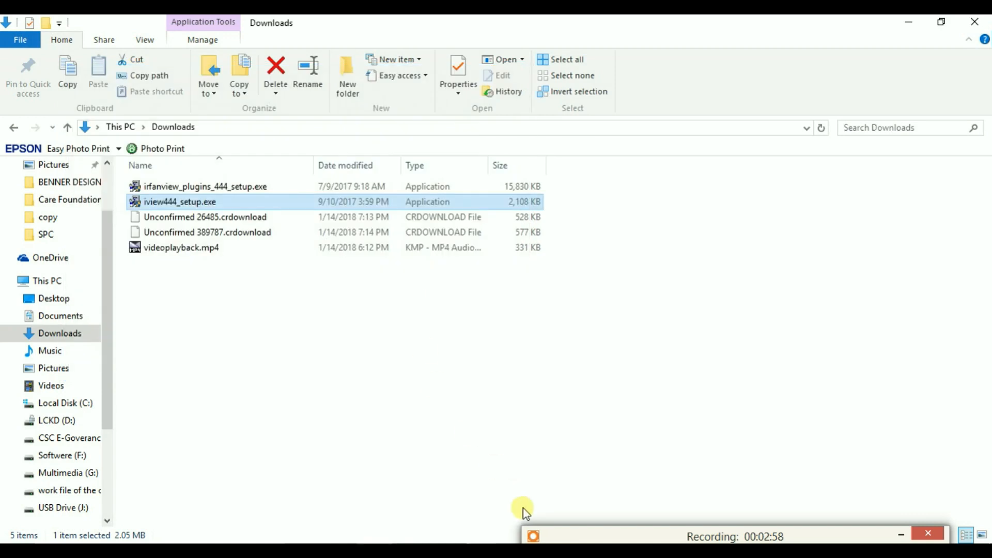
# Run irfanview_plugins_444_setup.exe and install the IrfanView plugins into the default destination folder
pyautogui.click(177, 187)
pyautogui.doubleClick(176, 188)
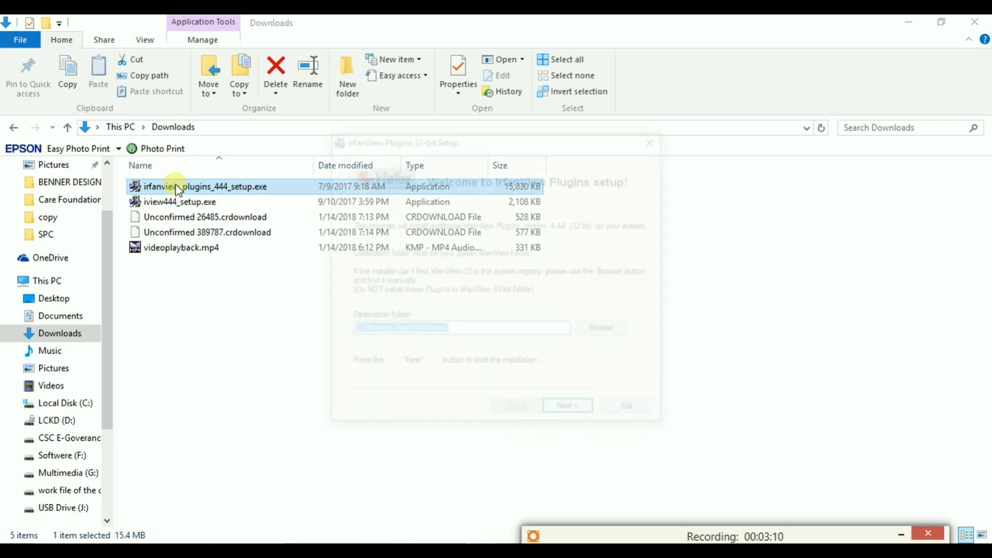
pyautogui.click(557, 412)
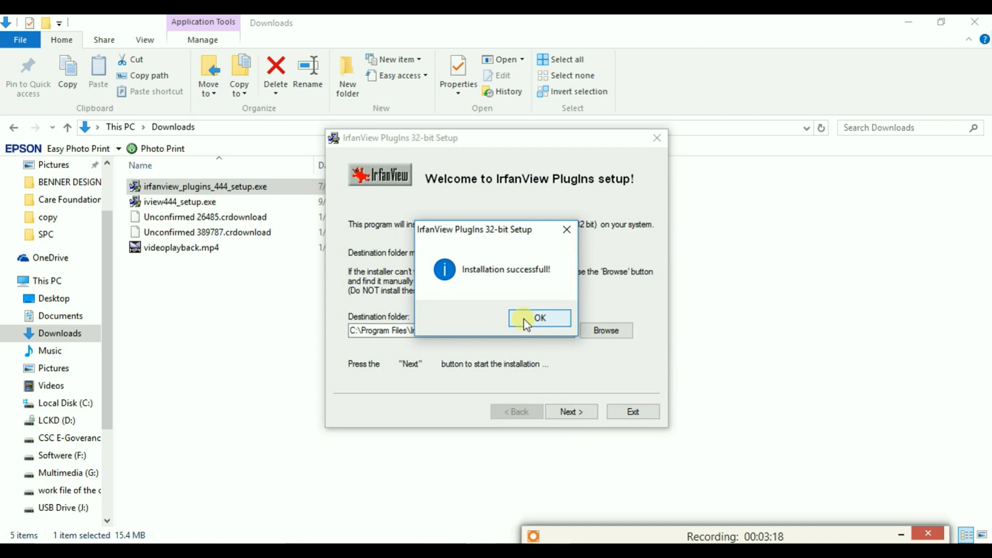
pyautogui.click(525, 322)
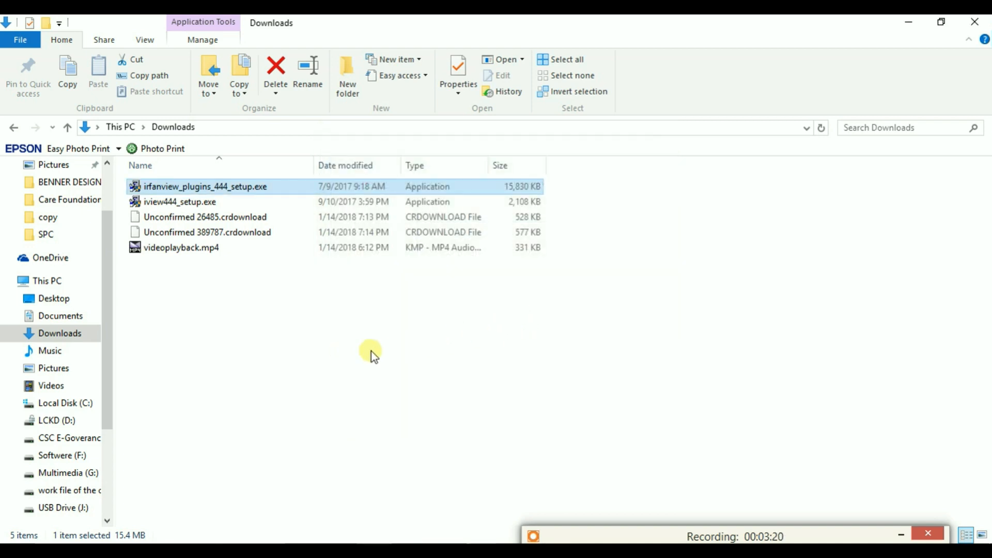
# Minimize the Downloads window, open the Scan folder on the desktop and go through its image files
pyautogui.click(560, 538)
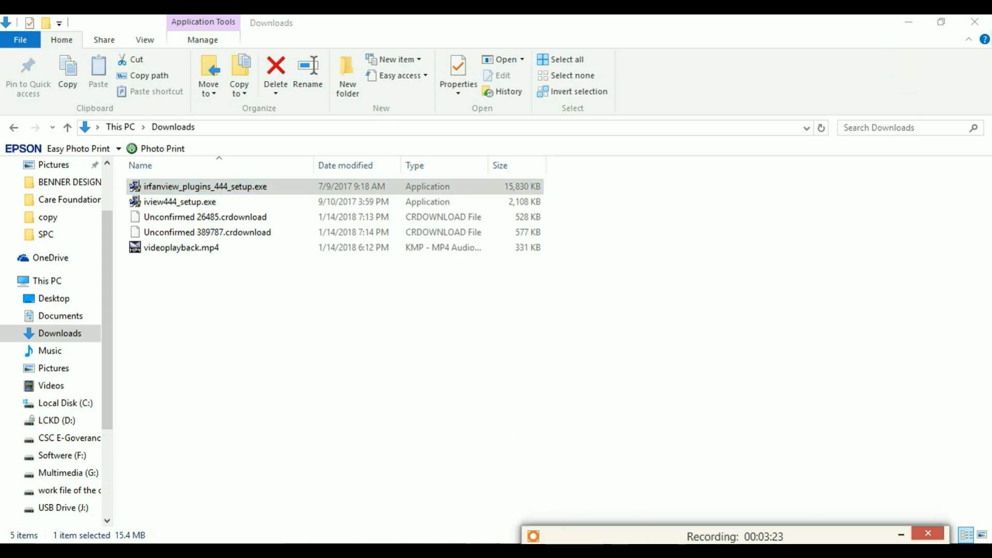
pyautogui.click(909, 22)
pyautogui.doubleClick(23, 496)
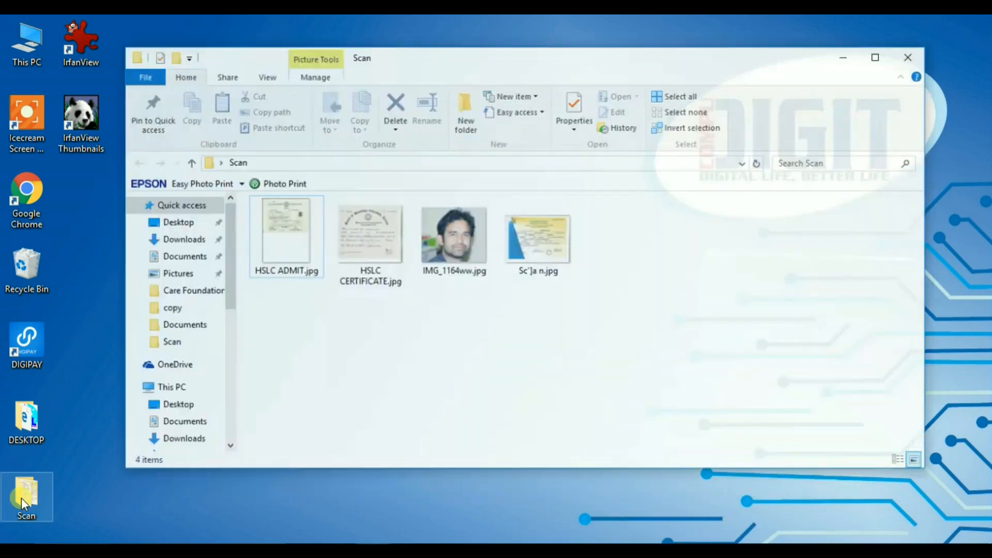
pyautogui.click(284, 240)
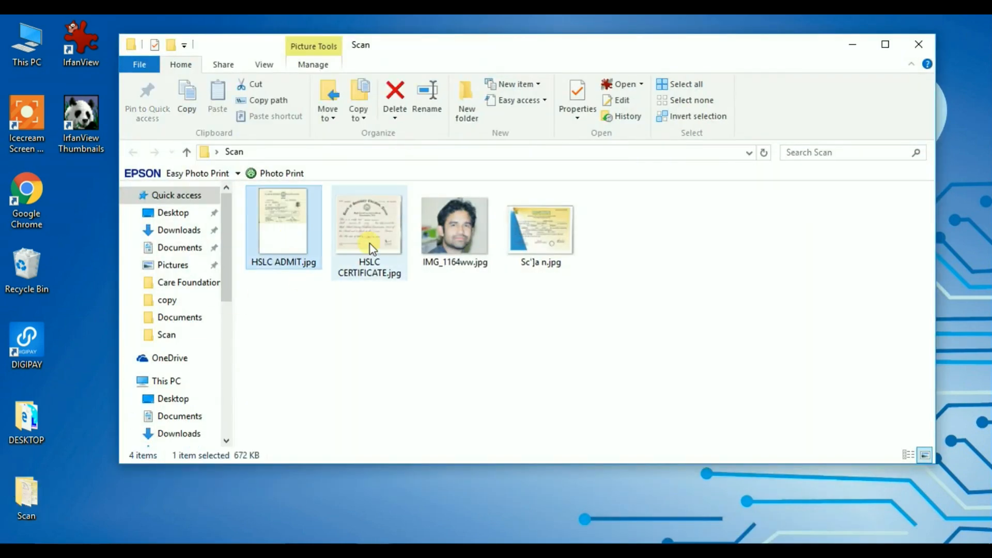
pyautogui.click(370, 249)
pyautogui.click(455, 235)
pyautogui.click(532, 243)
# Check the file size and pixel dimensions of HSLC ADMIT.jpg in its properties, and close them
pyautogui.click(277, 240)
pyautogui.rightClick(277, 238)
pyautogui.click(330, 531)
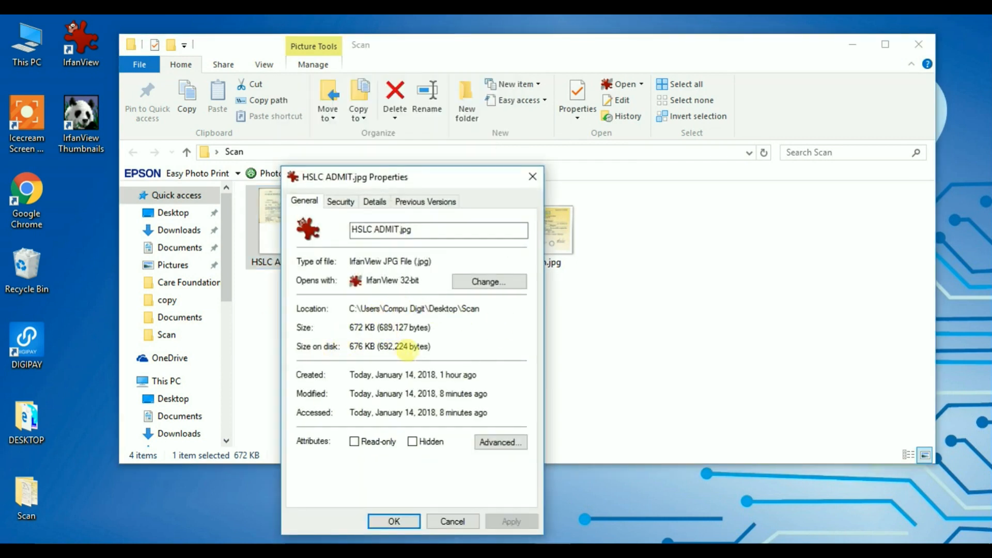
pyautogui.click(379, 204)
pyautogui.scroll(-2, 419, 414)
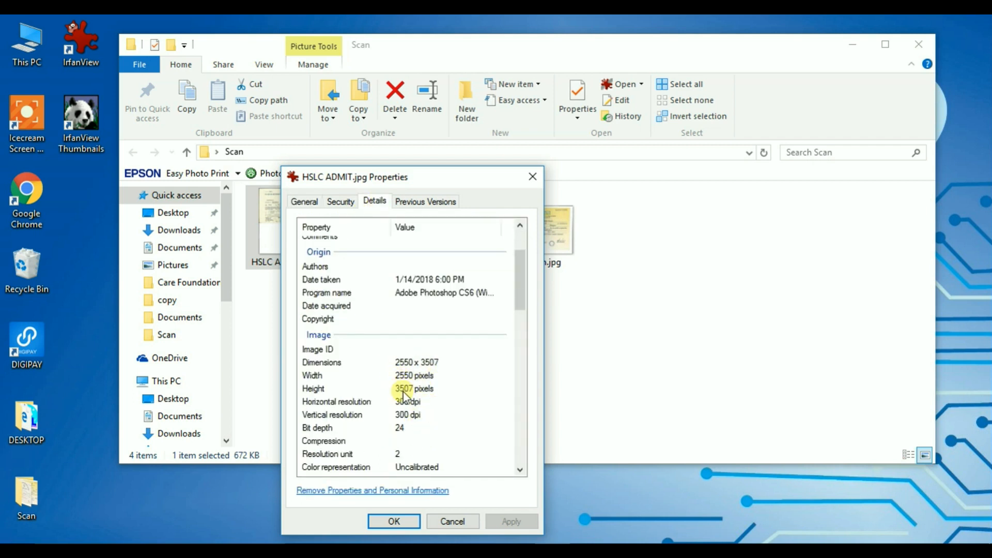
pyautogui.click(394, 521)
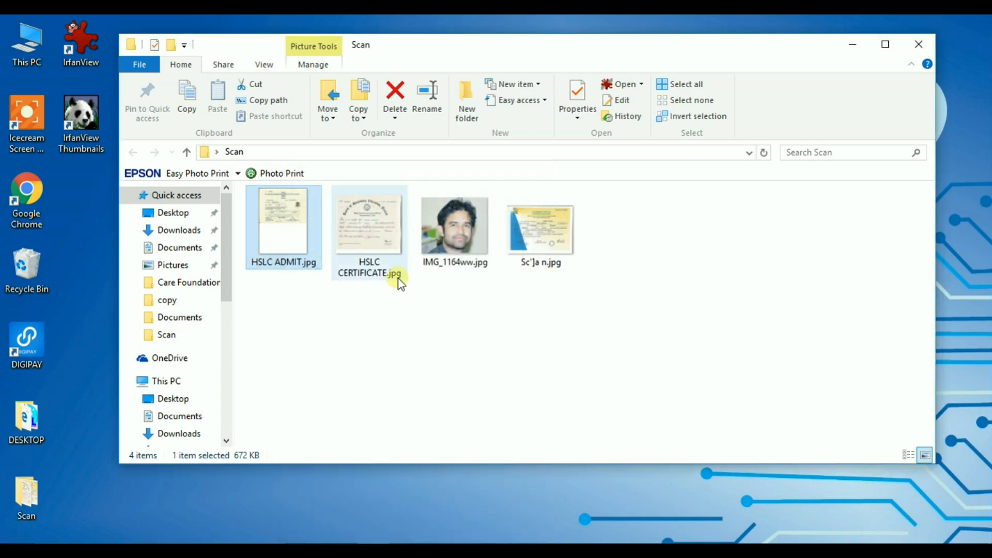
# Check the file size and pixel dimensions of HSLC CERTIFICATE.jpg in its properties
pyautogui.rightClick(371, 234)
pyautogui.click(415, 532)
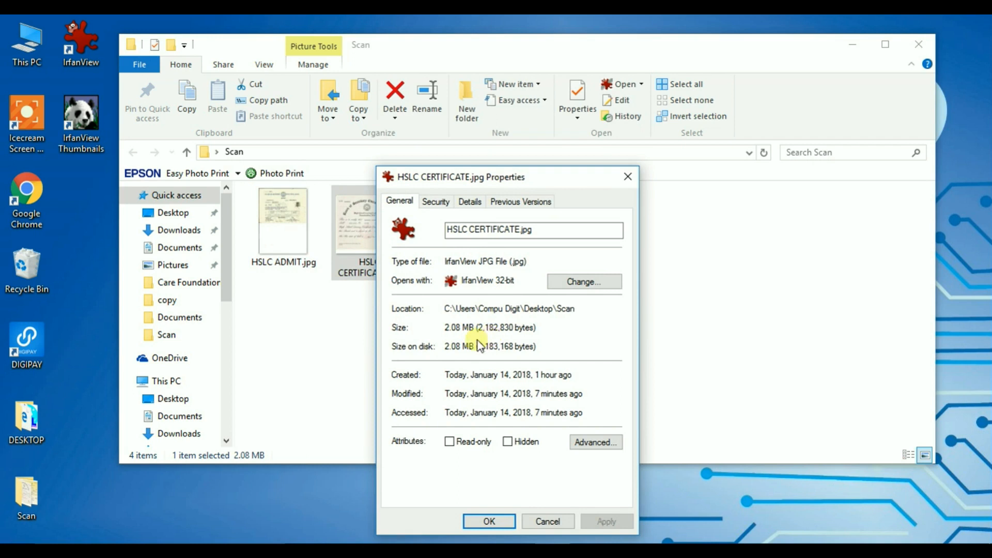
pyautogui.click(466, 202)
pyautogui.scroll(-1, 495, 410)
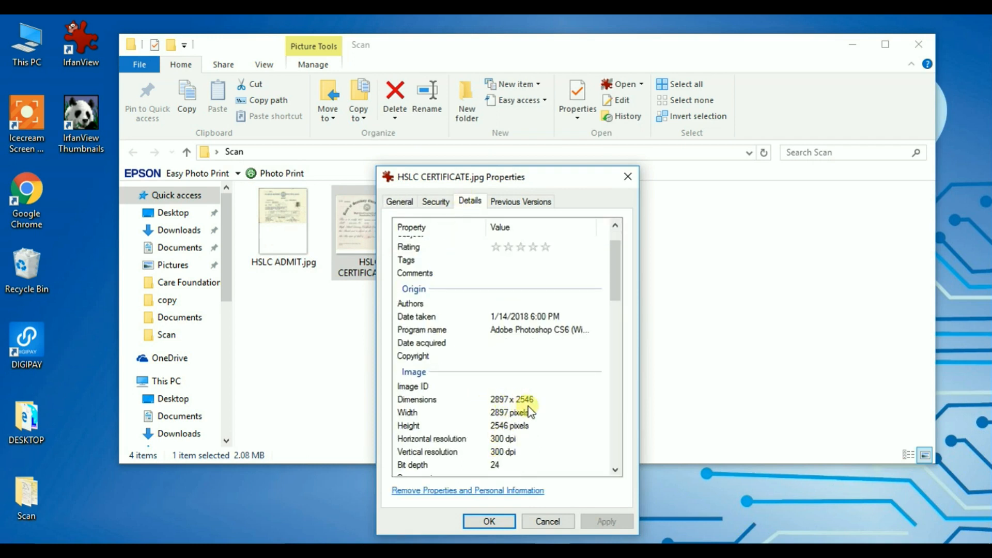
# Close the open properties dialog and check the file size and pixel dimensions of IMG_1164ww.jpg in its properties
pyautogui.click(488, 521)
pyautogui.click(456, 237)
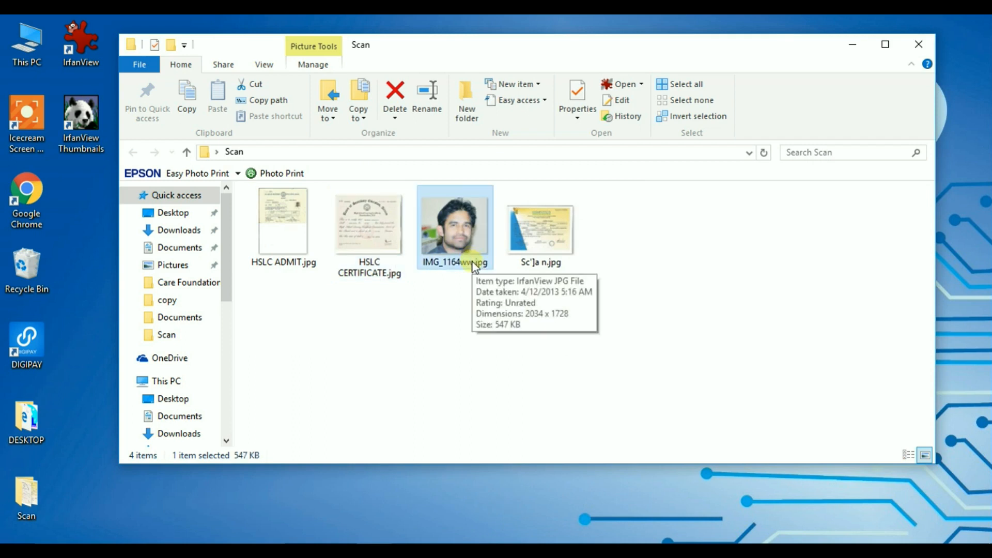
pyautogui.rightClick(491, 232)
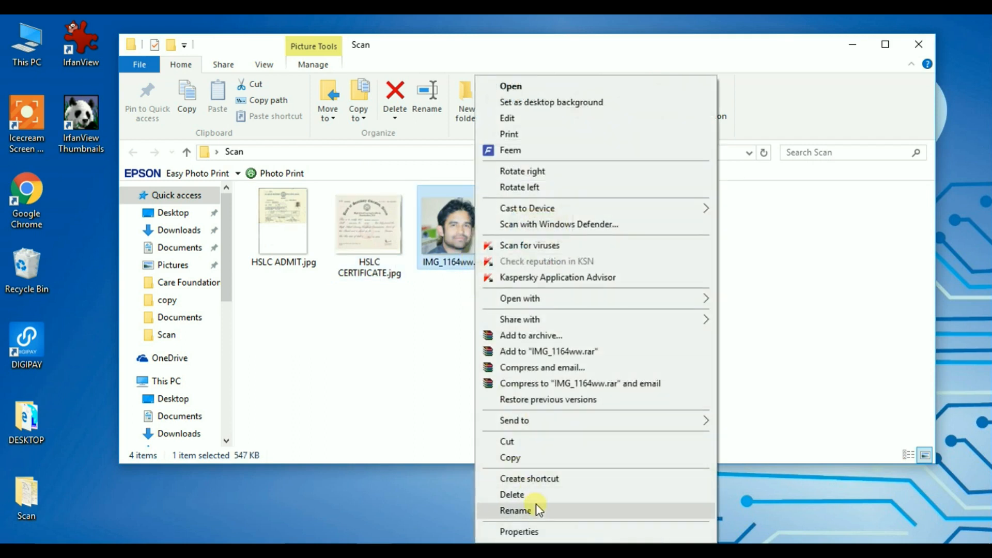
pyautogui.click(517, 531)
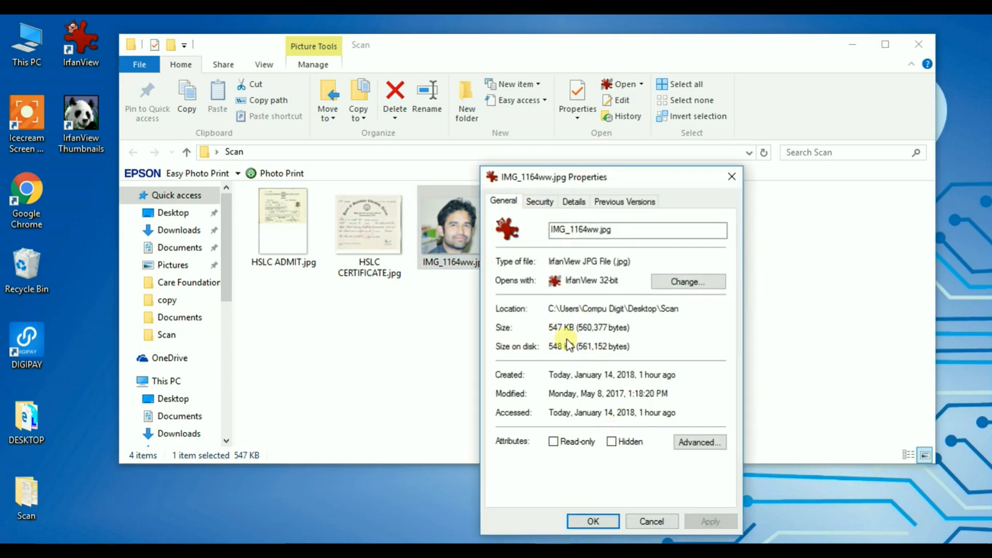
pyautogui.click(573, 201)
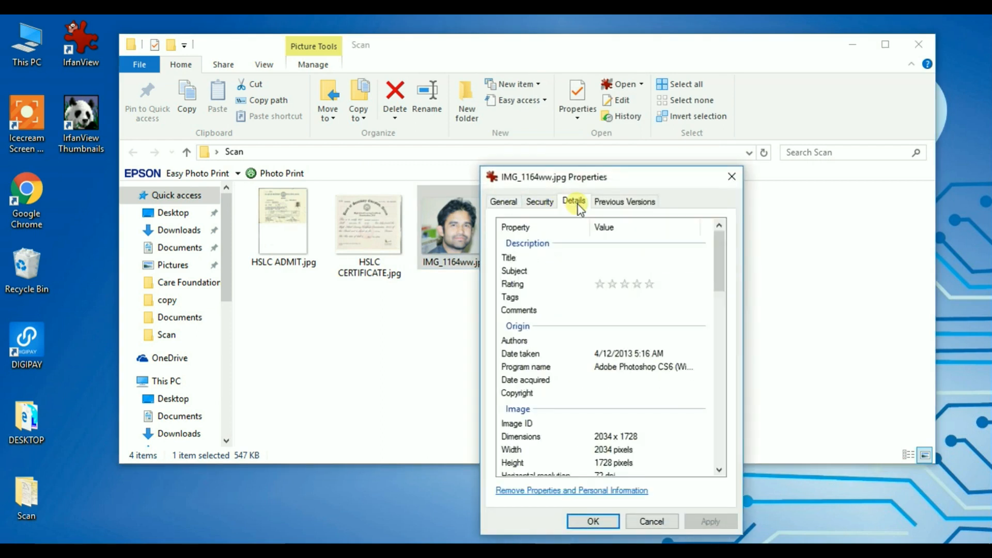
pyautogui.click(593, 521)
# Check the file size, pixel dimensions and resolution of Sc']a n.jpg in its properties, and close them
pyautogui.rightClick(535, 241)
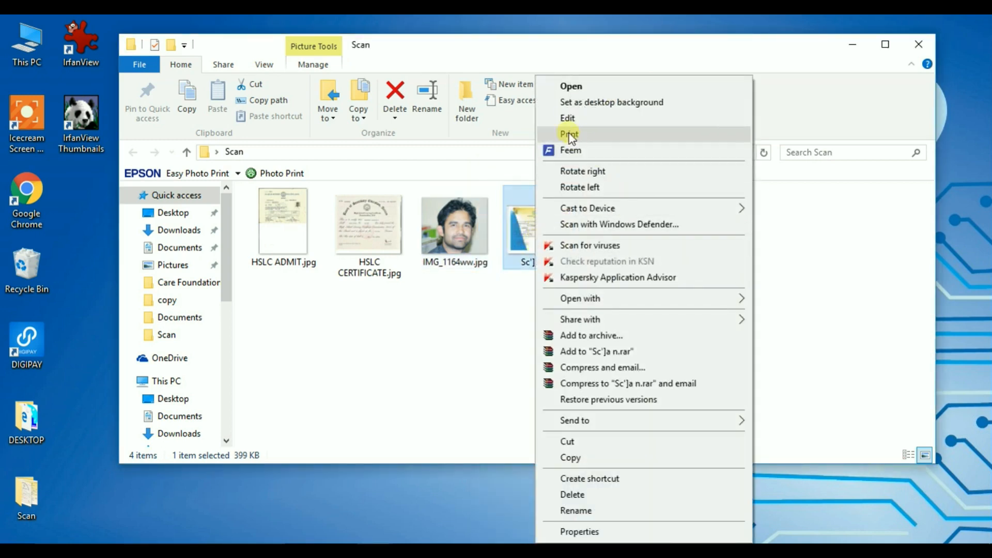
pyautogui.click(574, 532)
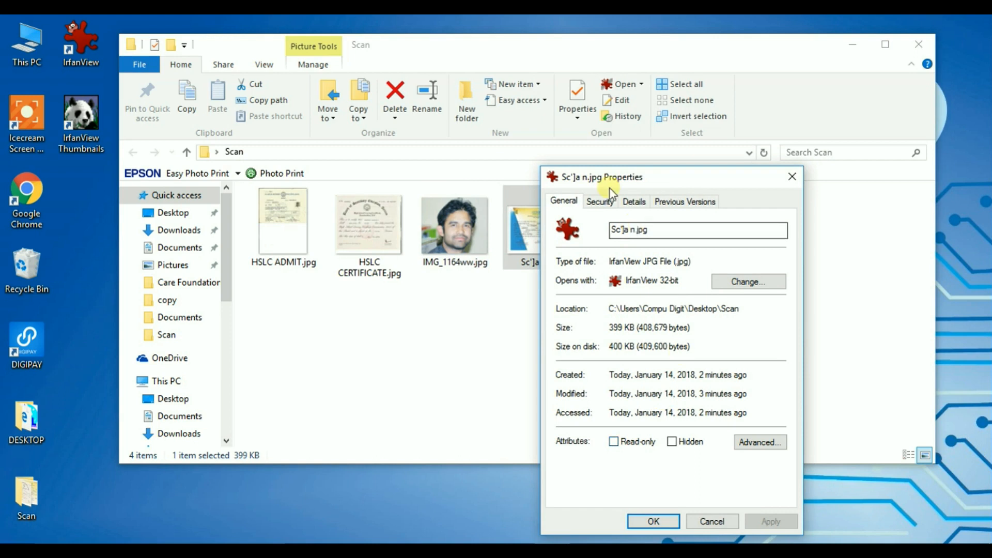
pyautogui.click(636, 201)
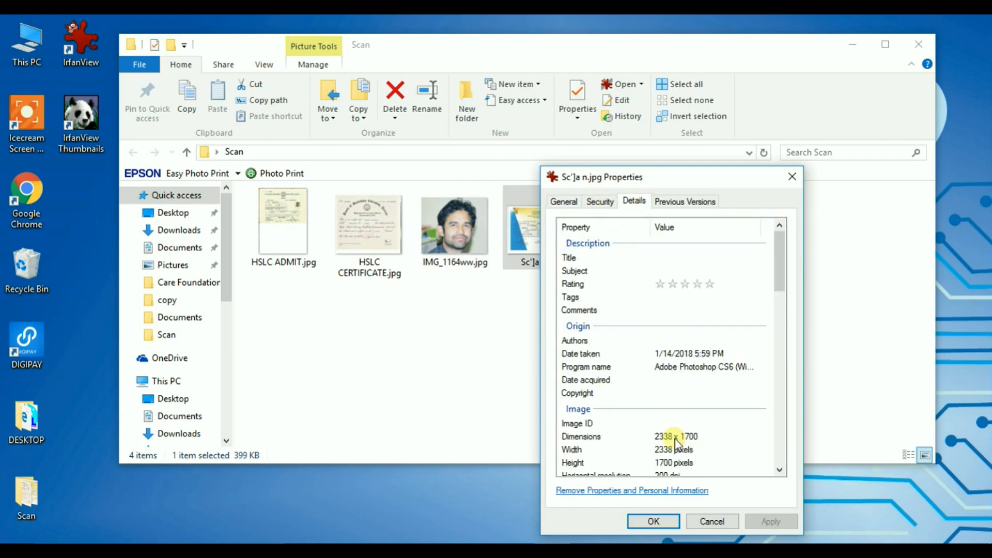
pyautogui.scroll(-2, 675, 445)
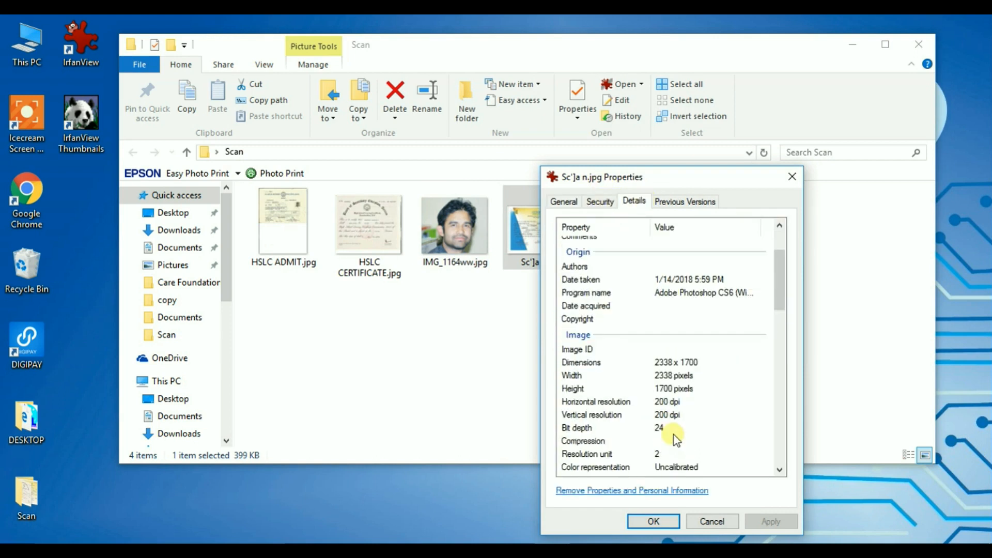
pyautogui.click(654, 521)
pyautogui.click(427, 310)
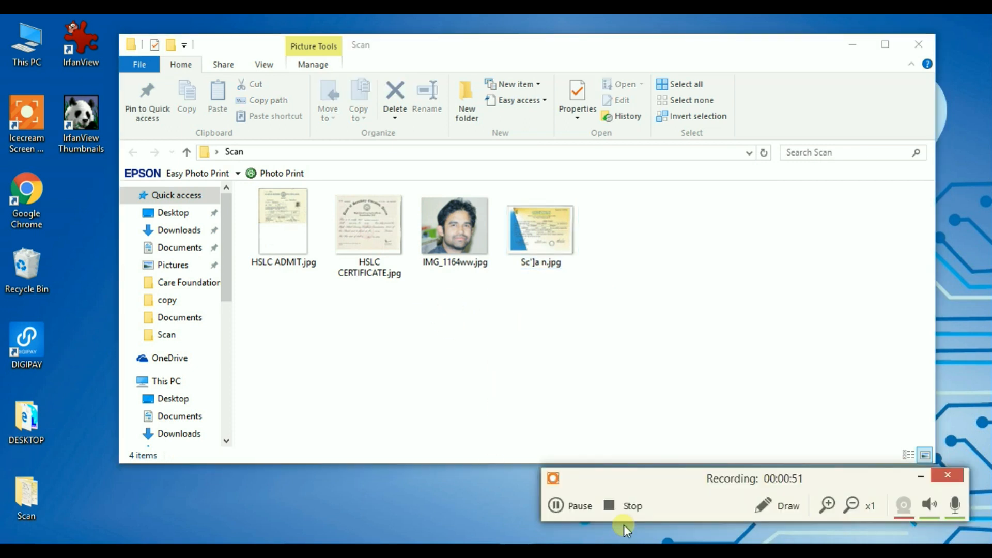
# Switch to the DHS ASSAM page in Chrome, read its instructions on photograph, signature and document size limits, and minimize the window
pyautogui.click(580, 504)
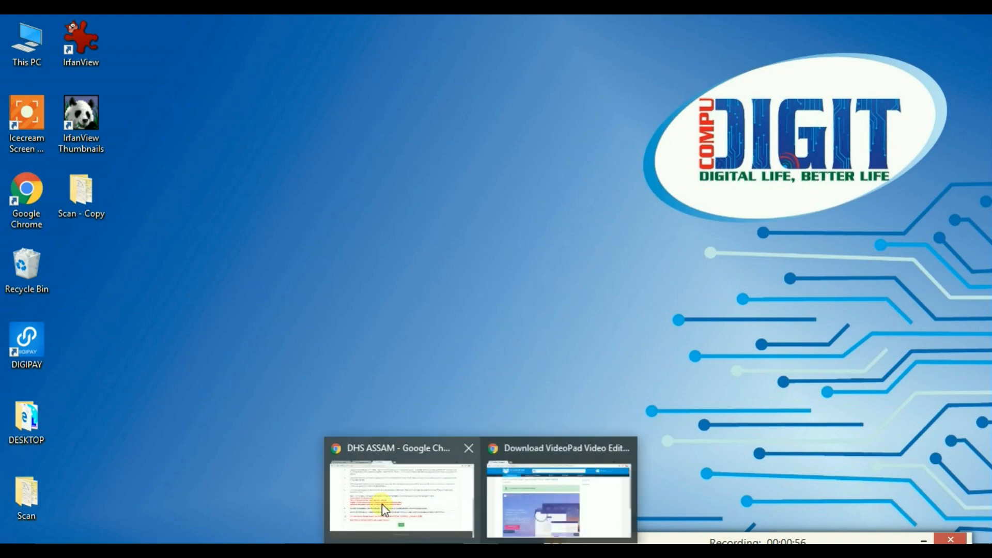
pyautogui.click(413, 531)
pyautogui.scroll(5, 392, 241)
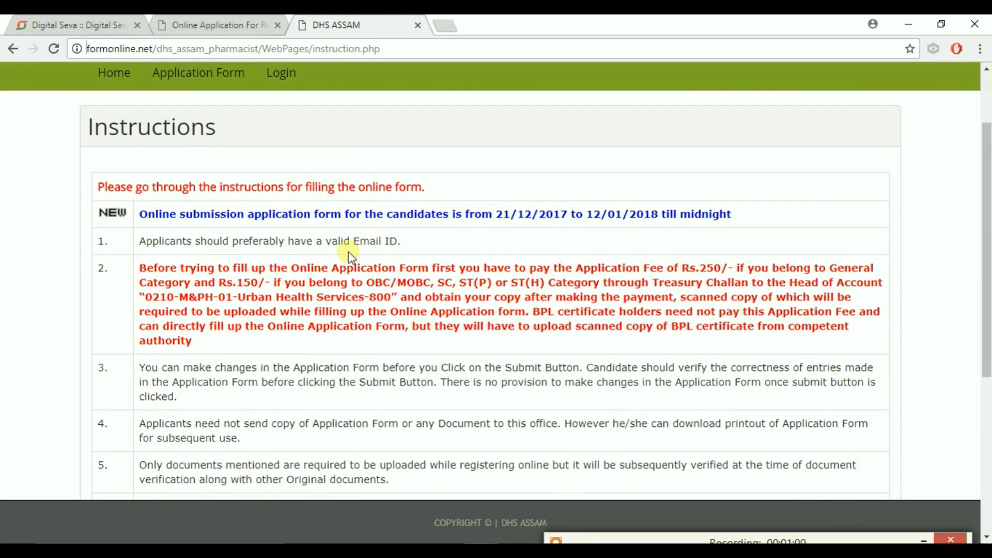
pyautogui.scroll(-5, 316, 266)
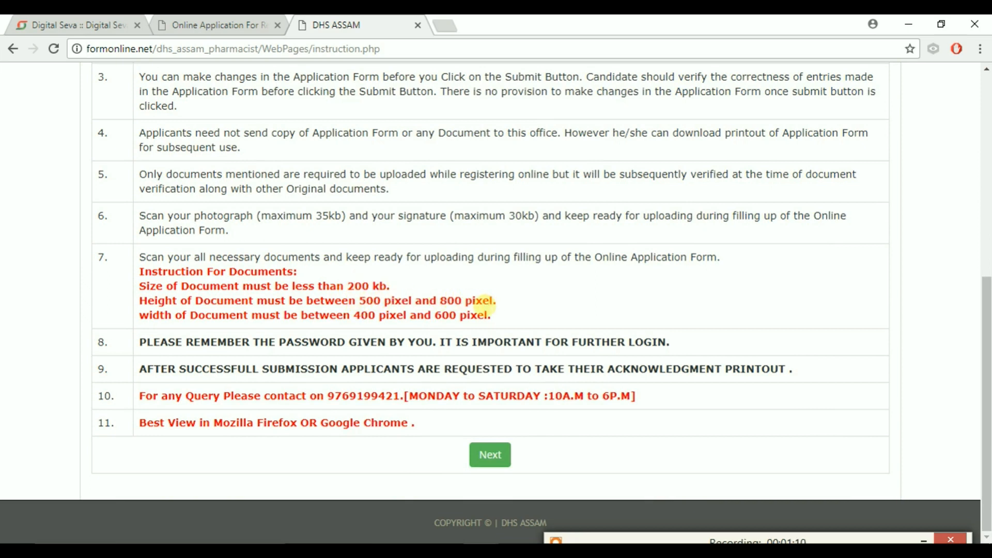
pyautogui.moveTo(376, 551)
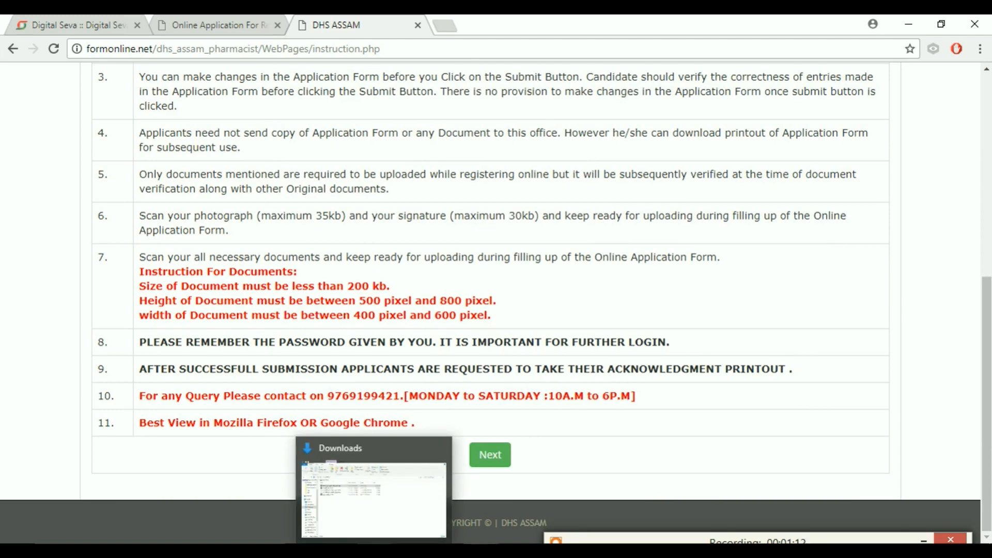
pyautogui.click(908, 27)
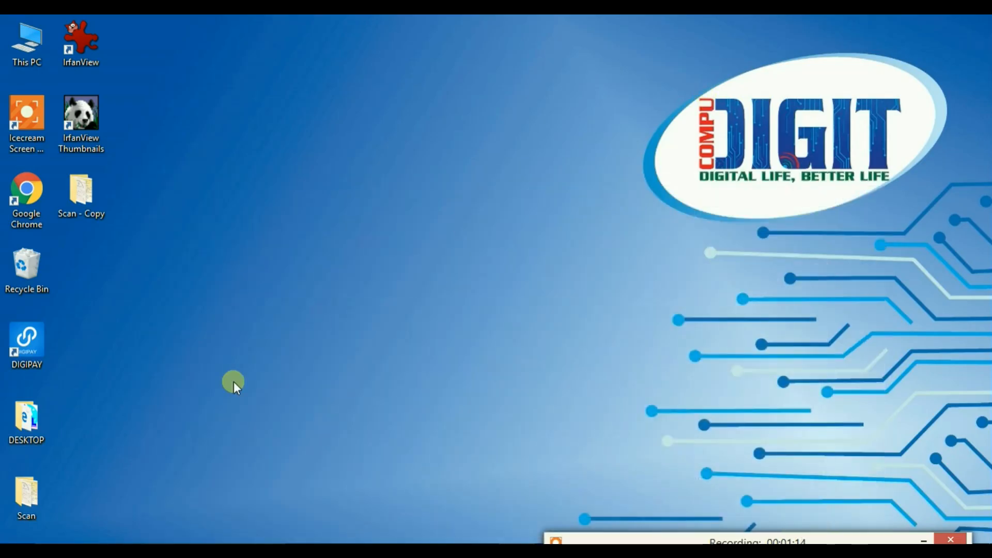
# Open HSLC ADMIT.jpg from the Scan folder on the desktop with IrfanView 32-bit
pyautogui.doubleClick(28, 491)
pyautogui.click(277, 216)
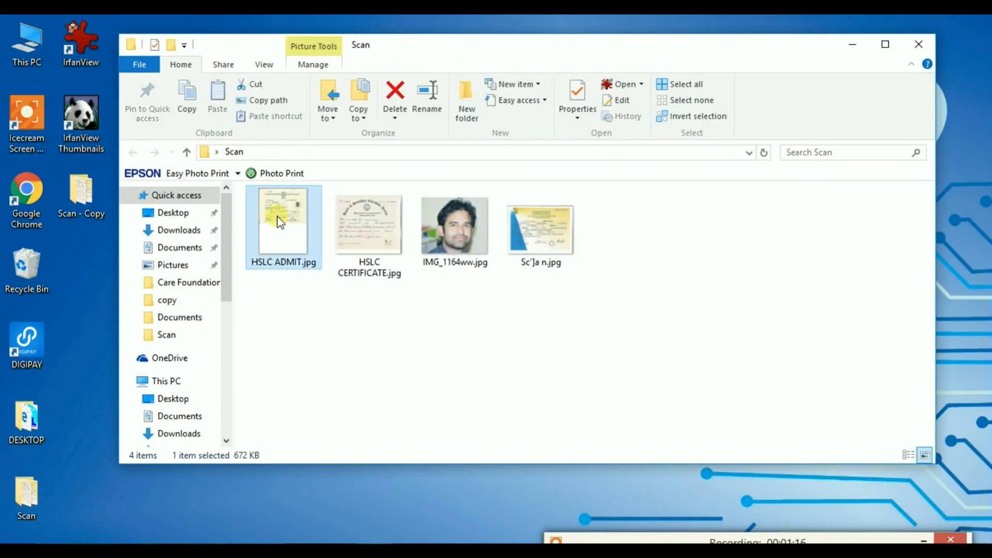
pyautogui.rightClick(278, 216)
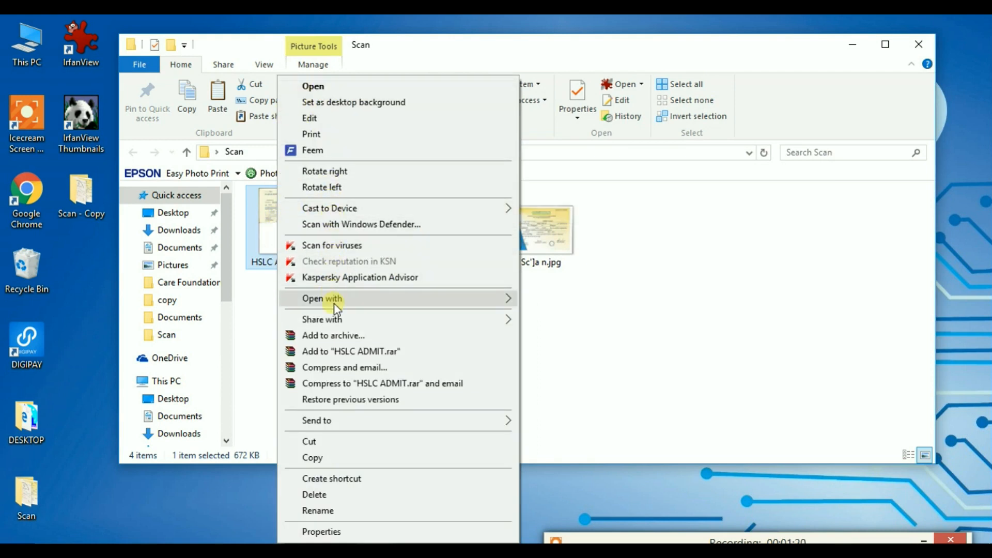
pyautogui.moveTo(334, 304)
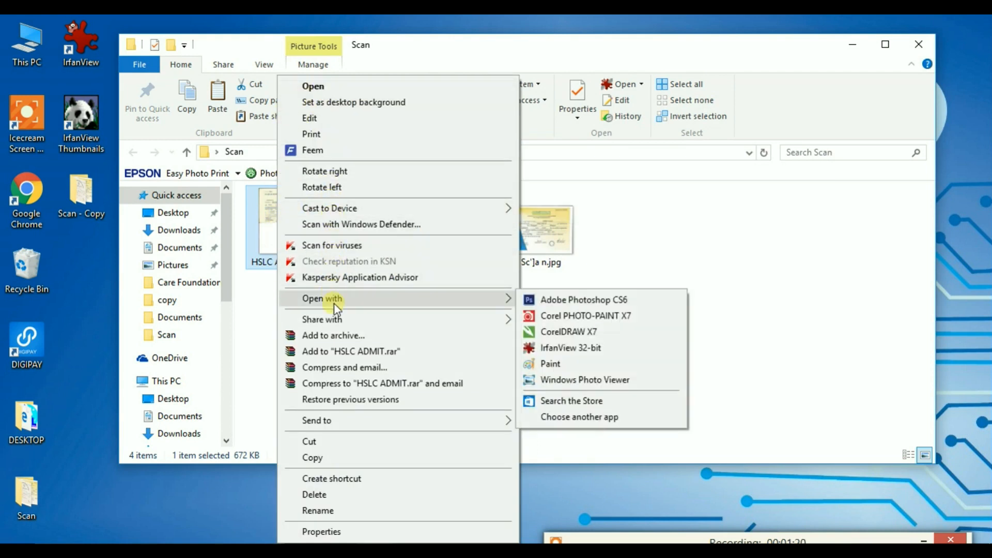
pyautogui.click(581, 347)
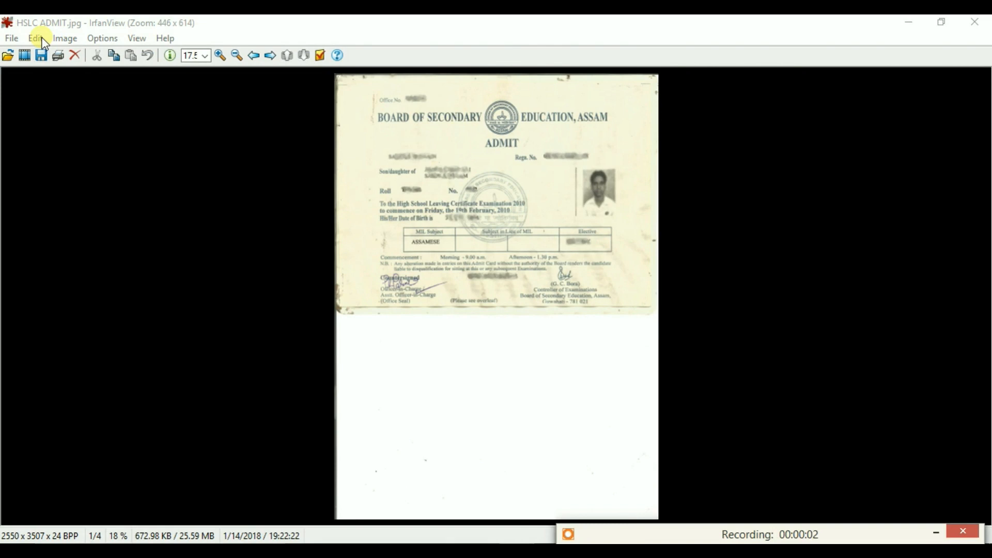
# Resize the HSLC ADMIT image to 600 x 800 pixels without preserving the aspect ratio
pyautogui.click(72, 37)
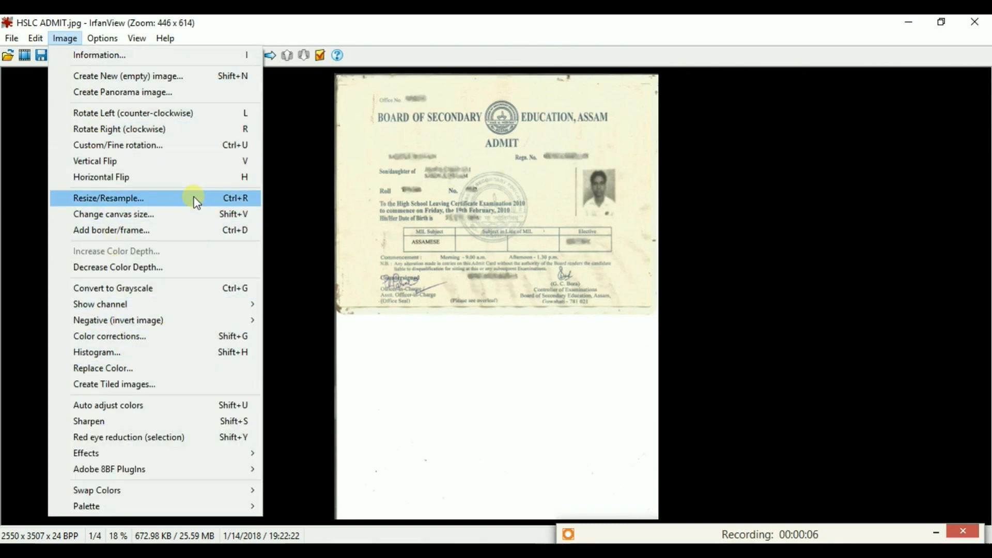
pyautogui.hotkey('ctrl', 'r')
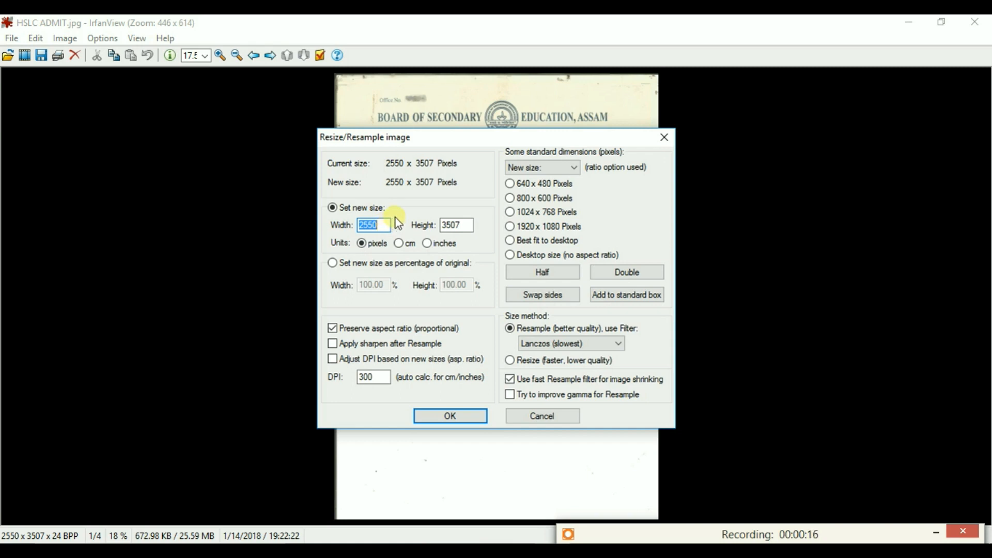
pyautogui.write('600')
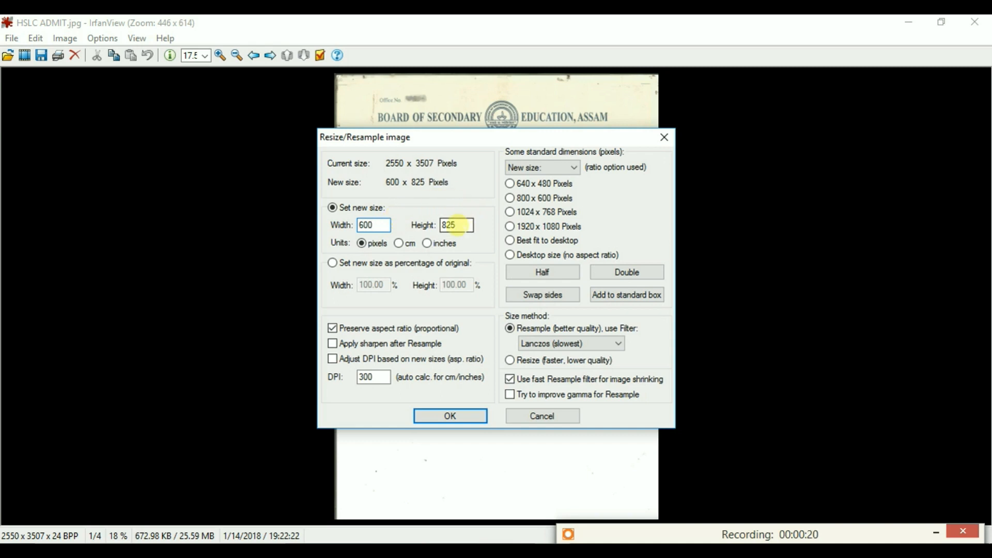
pyautogui.doubleClick(456, 225)
pyautogui.click(335, 329)
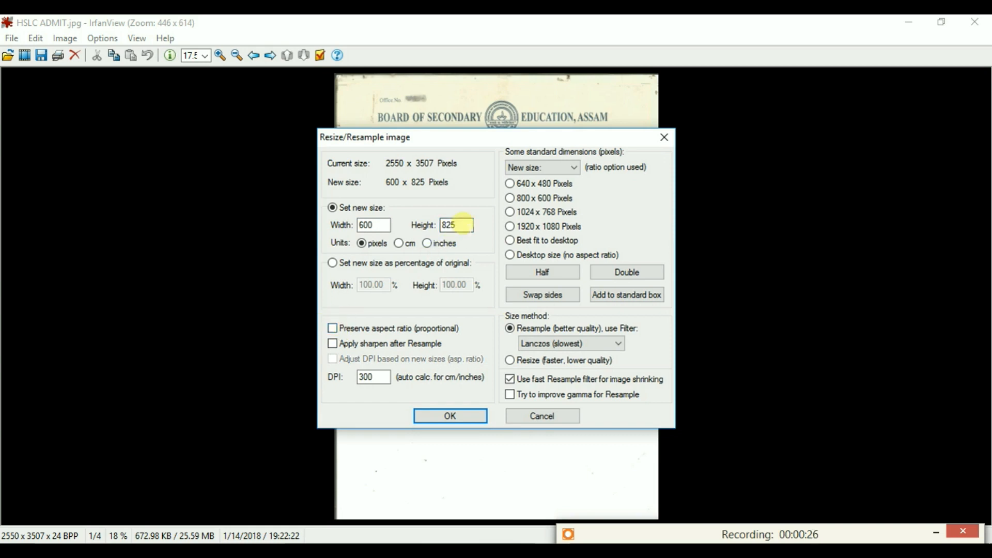
pyautogui.doubleClick(456, 225)
pyautogui.write('800')
pyautogui.moveTo(373, 377); pyautogui.dragTo(350, 378)
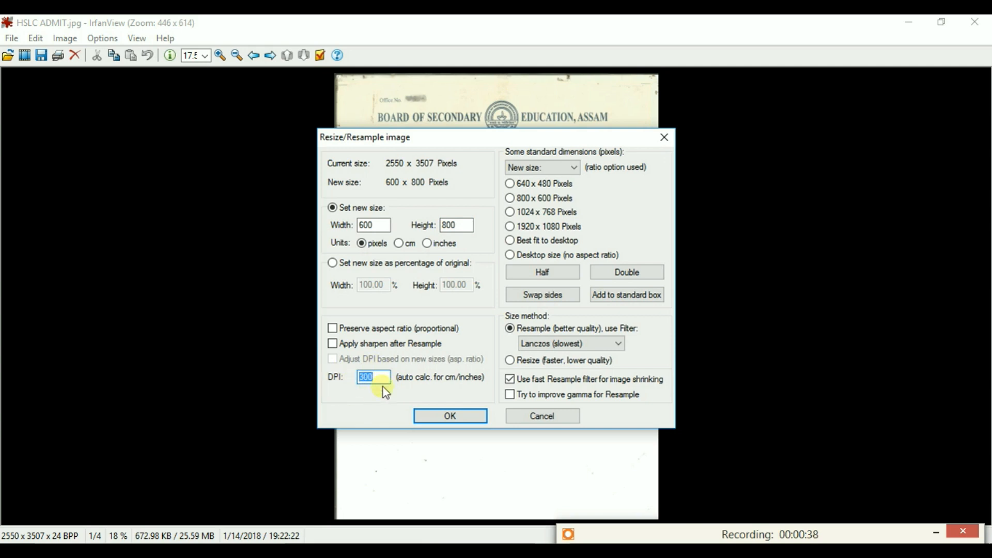
pyautogui.click(451, 417)
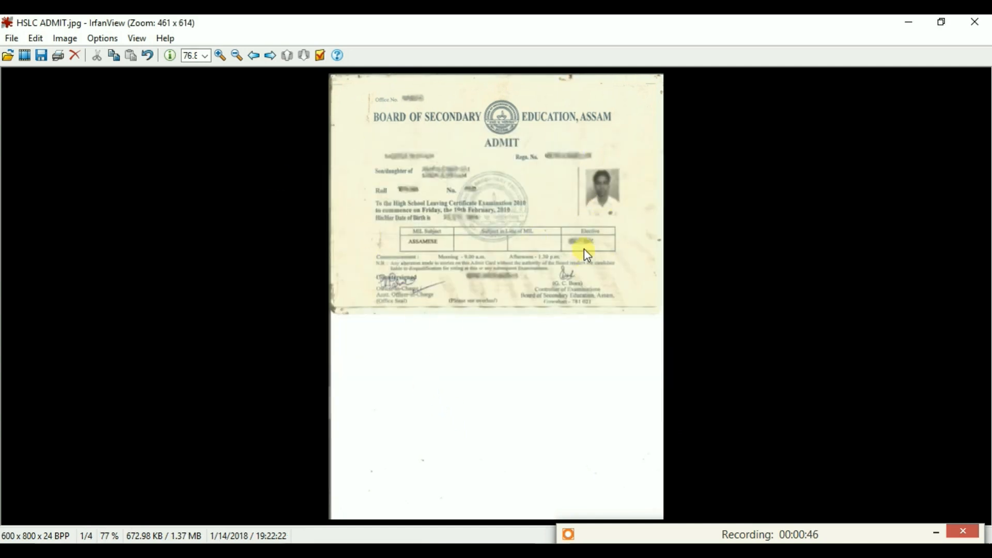
# Save the resized image as JPG over HSLC ADMIT.jpg in the Scan folder with the file size set to 190 KB
pyautogui.click(11, 37)
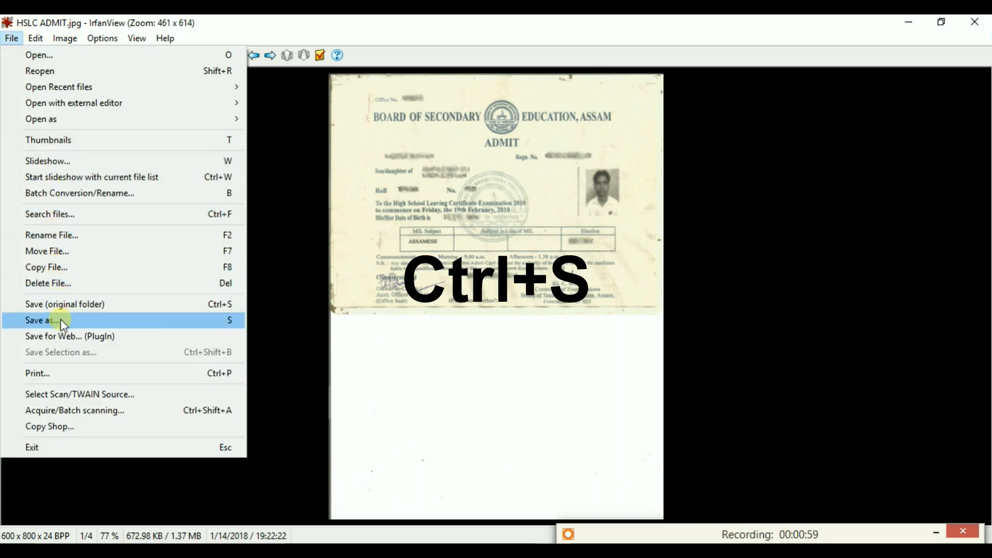
pyautogui.click(61, 304)
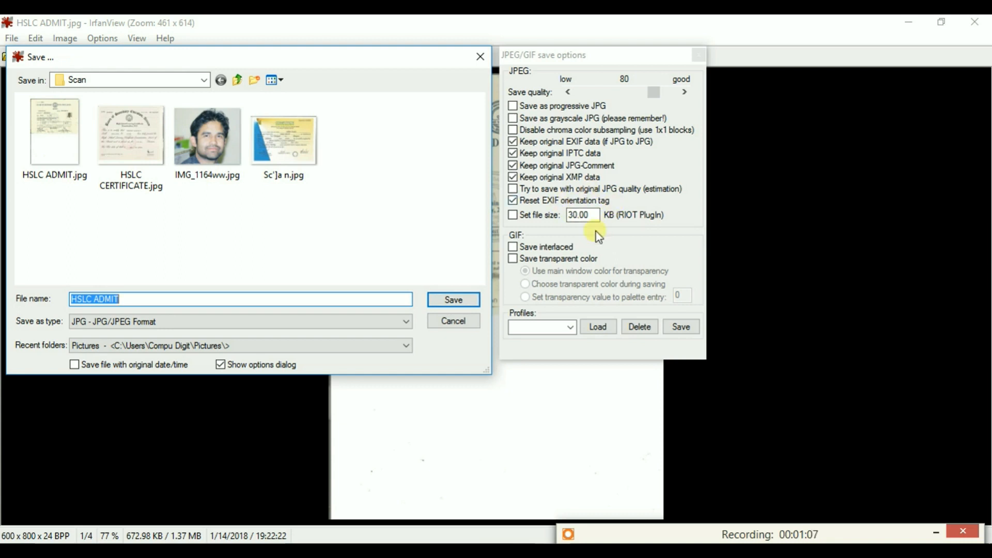
pyautogui.click(513, 215)
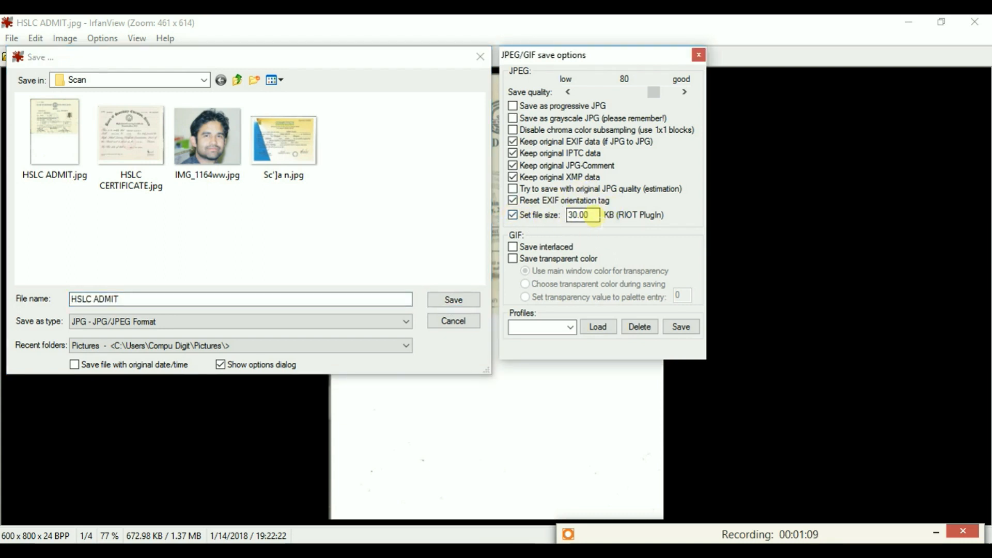
pyautogui.moveTo(594, 215); pyautogui.dragTo(566, 216)
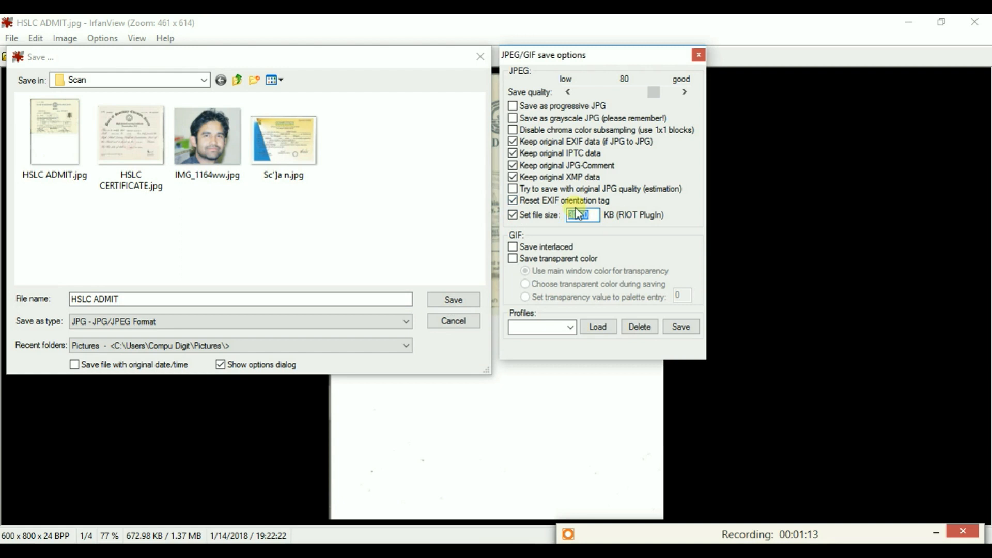
pyautogui.write('190')
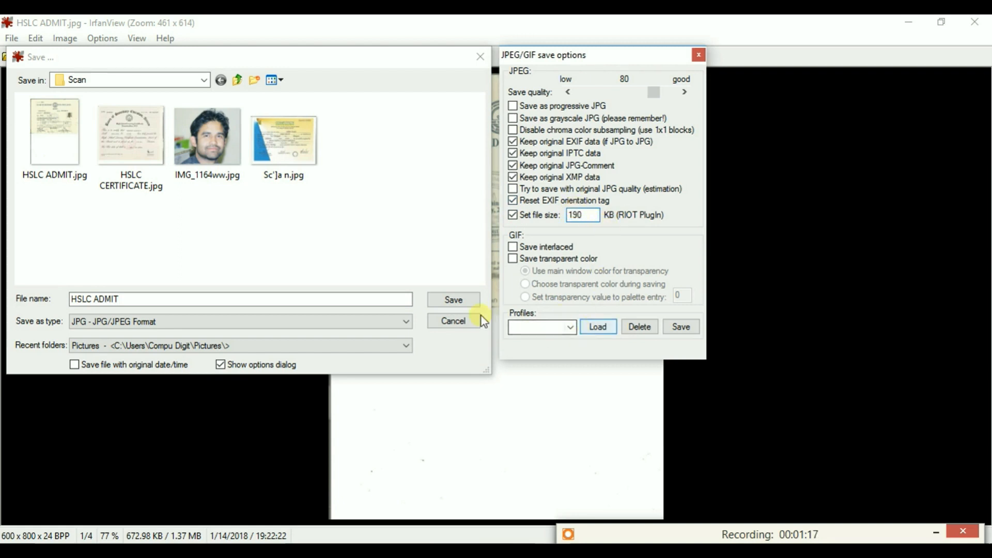
pyautogui.click(447, 300)
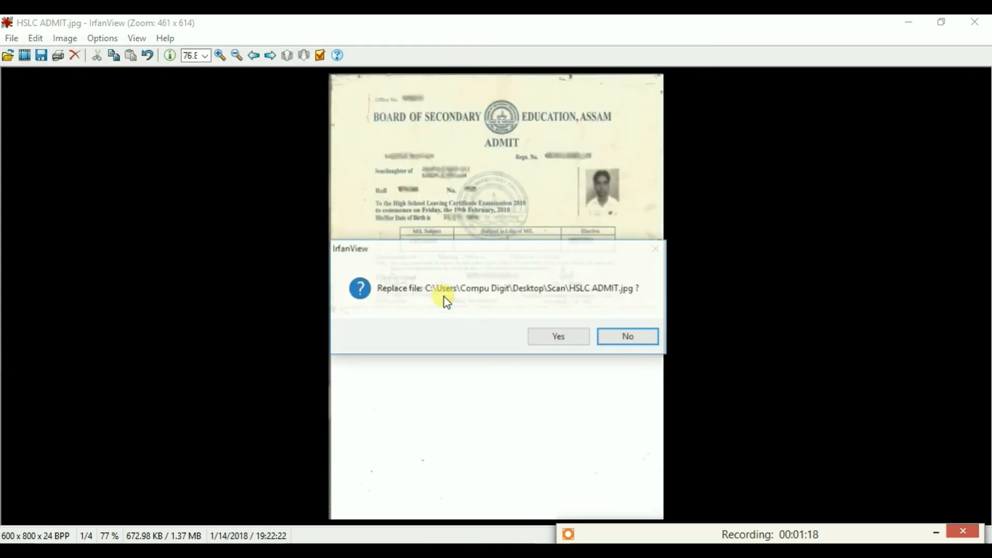
pyautogui.click(553, 336)
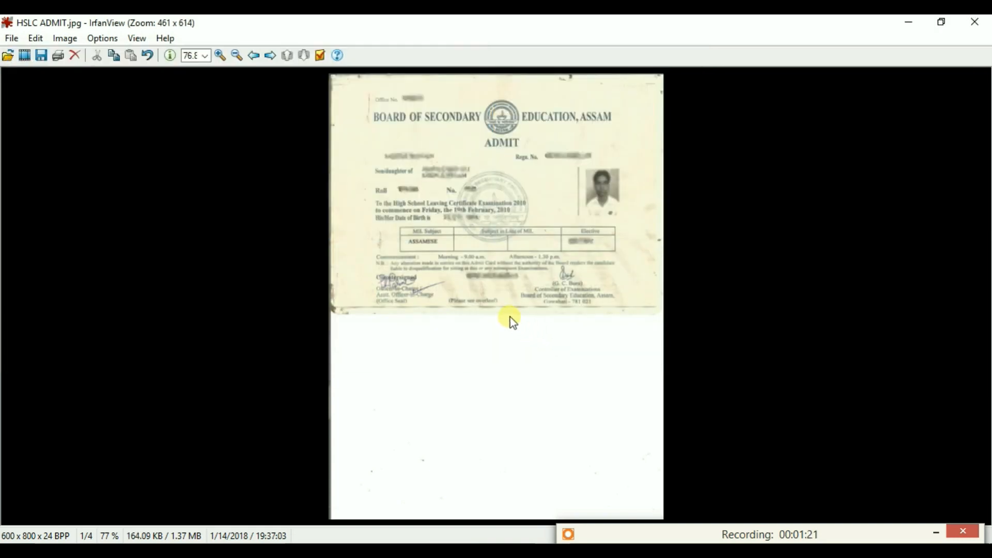
# Close IrfanView and check the new file size and pixel dimensions of HSLC ADMIT.jpg in its properties
pyautogui.click(974, 21)
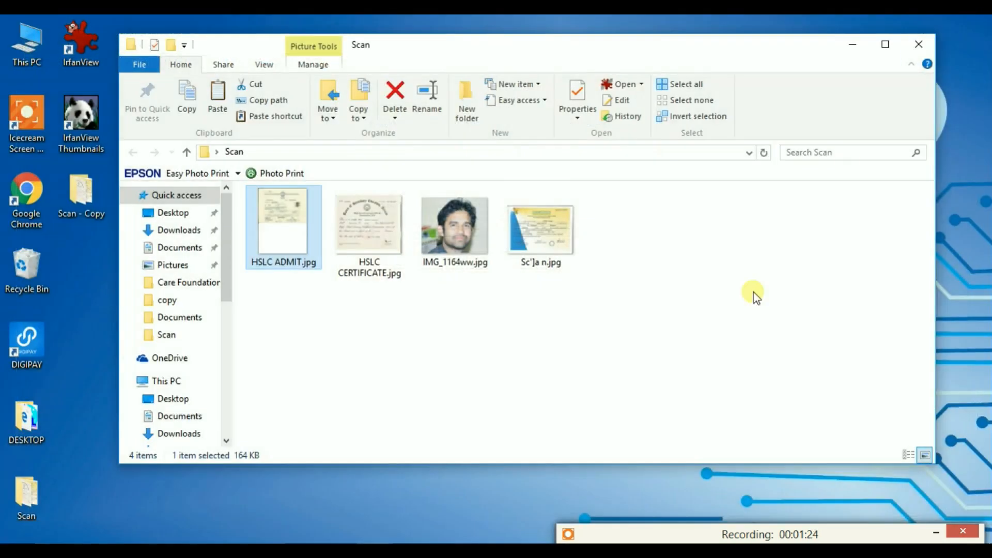
pyautogui.rightClick(274, 227)
pyautogui.click(330, 531)
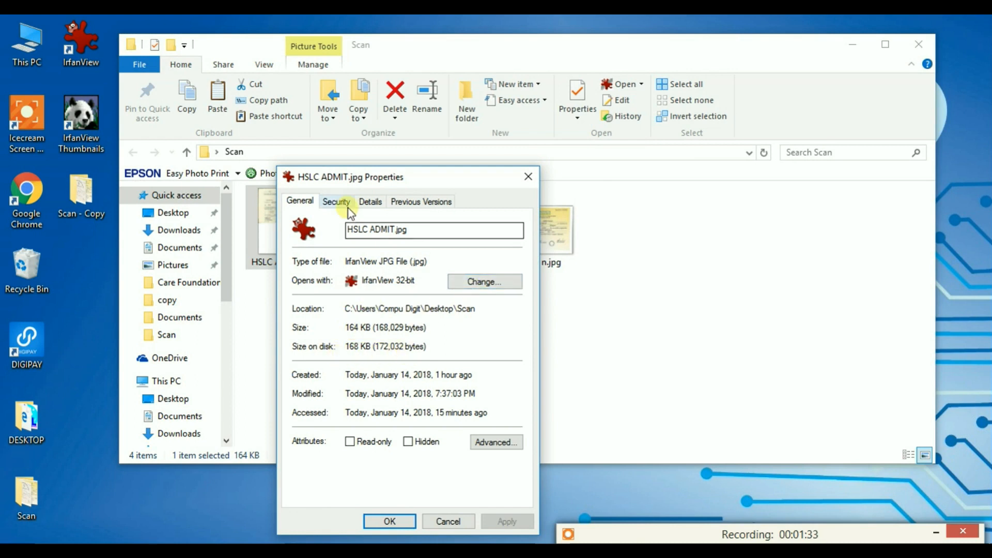
pyautogui.click(372, 201)
pyautogui.scroll(-2, 432, 445)
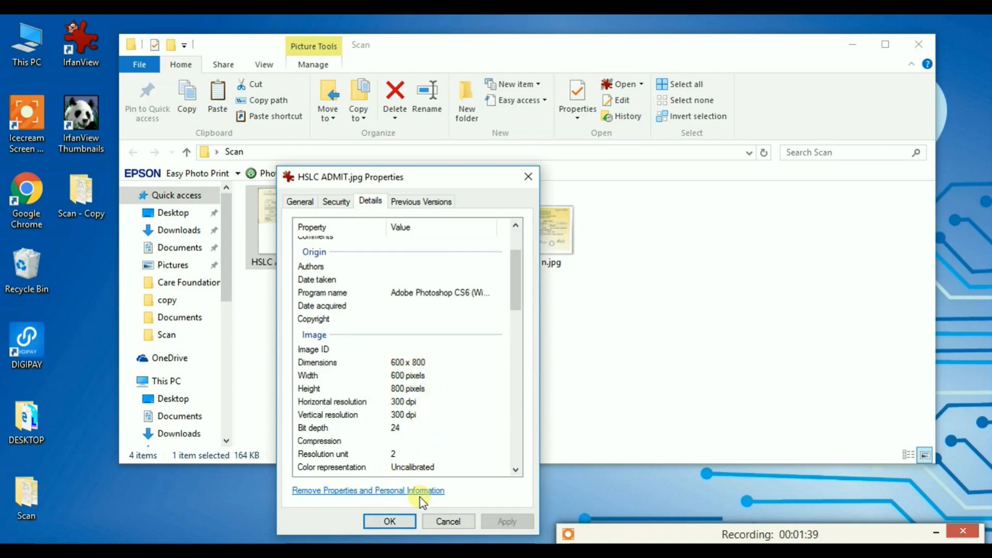
# Switch to Chrome and review the upload size and pixel rules on the DHS ASSAM and Online Application pages
pyautogui.click(481, 550)
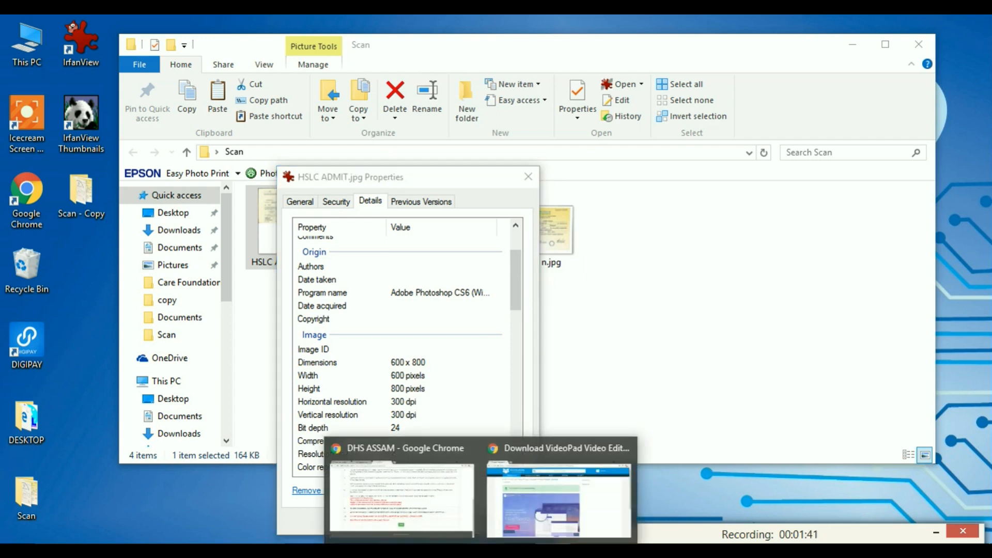
pyautogui.click(423, 510)
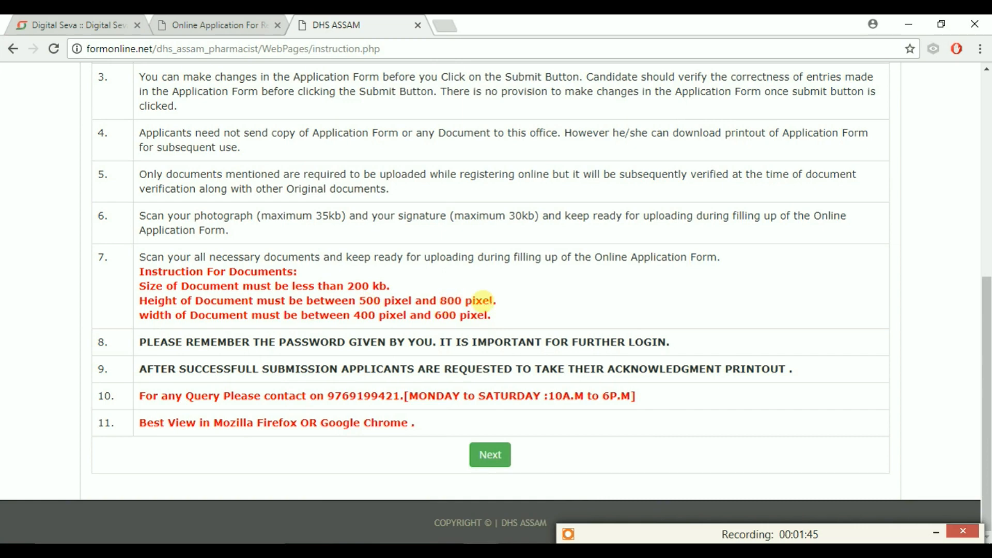
pyautogui.scroll(3, 495, 301)
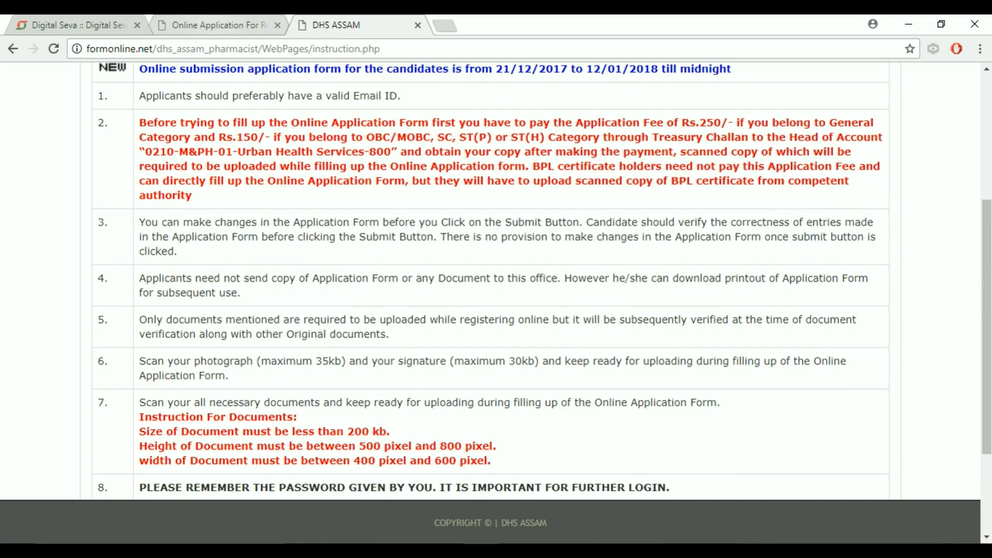
pyautogui.click(186, 25)
pyautogui.scroll(-4, 293, 316)
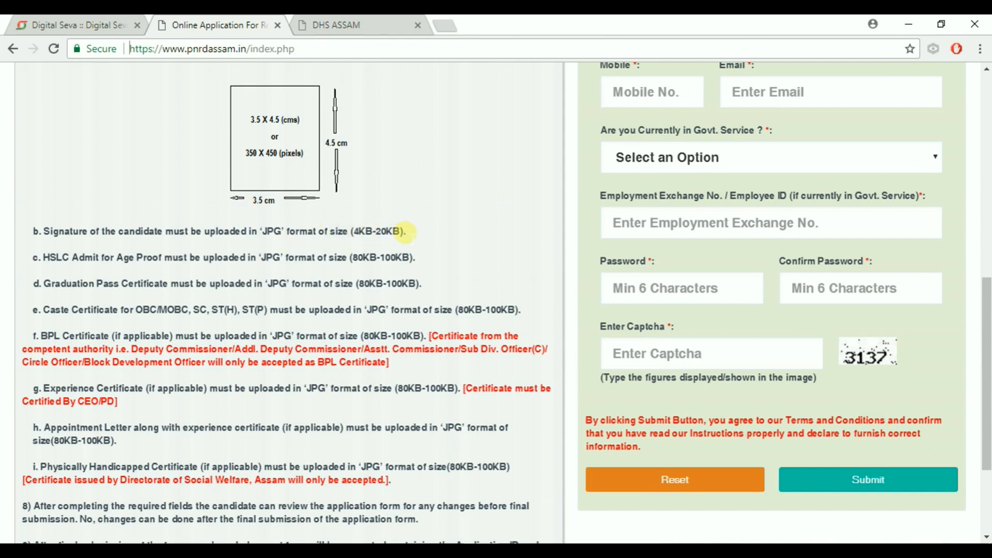
# Minimize Chrome and open the portrait photo IMG_1164ww.jpg with IrfanView
pyautogui.click(909, 24)
pyautogui.rightClick(454, 210)
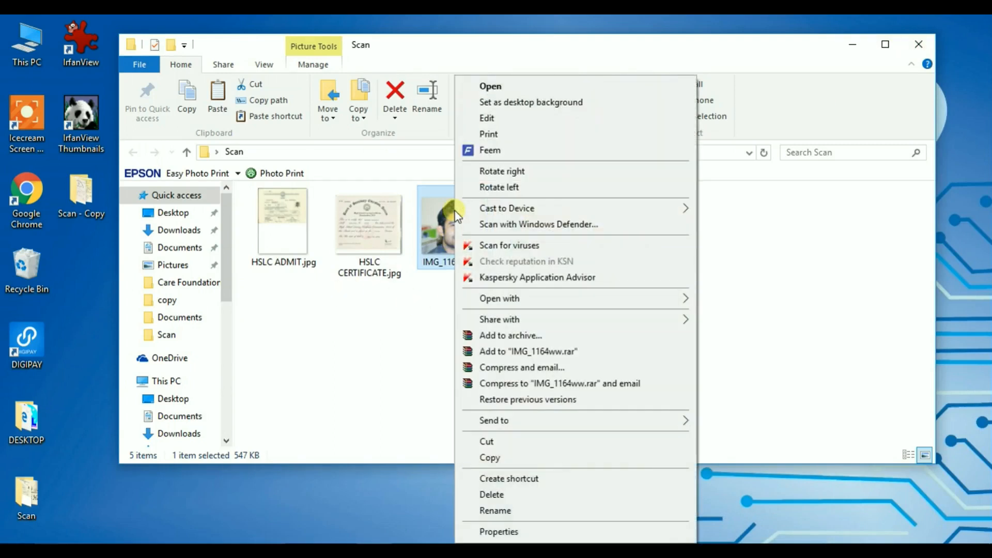
pyautogui.moveTo(532, 302)
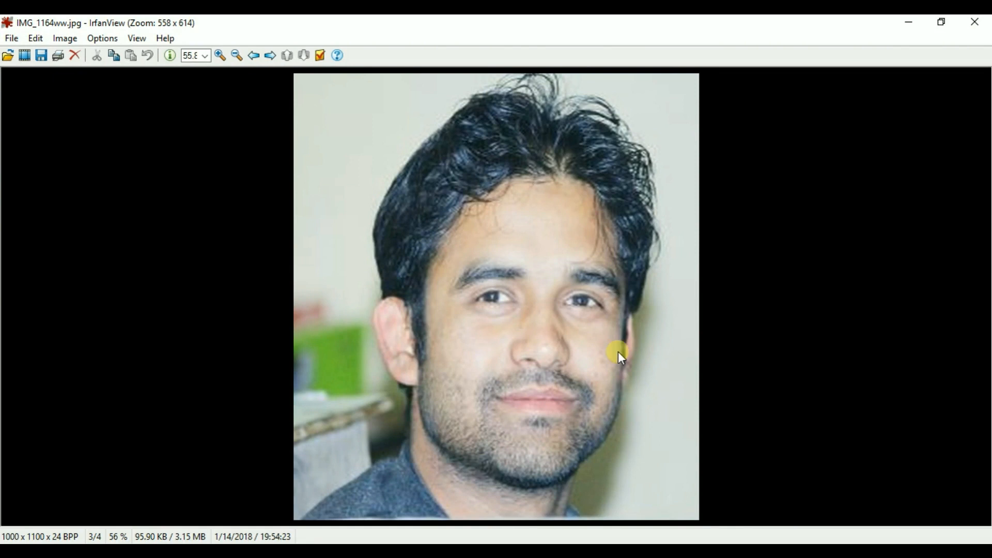
# Crop the portrait photo to a selection of about 938 x 1086 pixels starting at its upper-left corner
pyautogui.moveTo(294, 74); pyautogui.dragTo(671, 514)
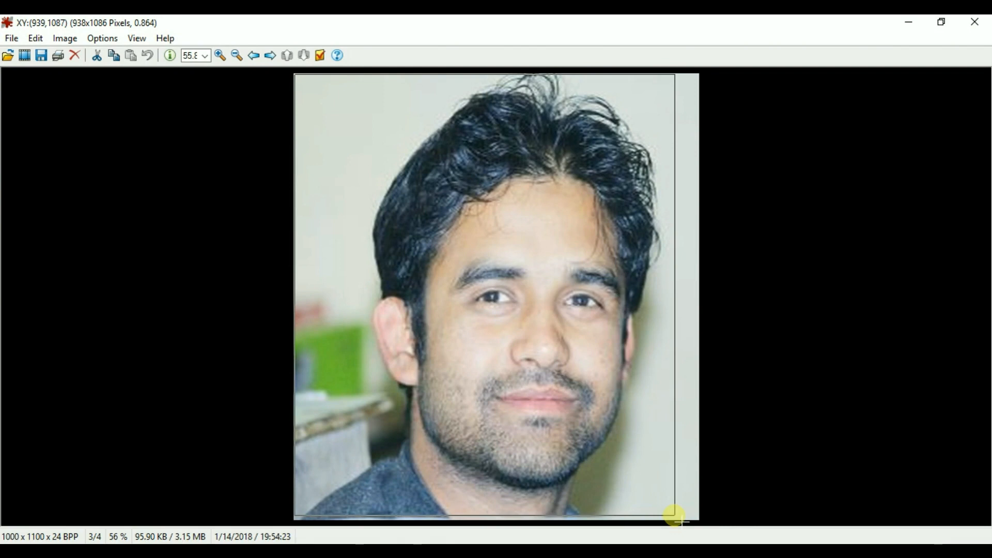
pyautogui.click(36, 39)
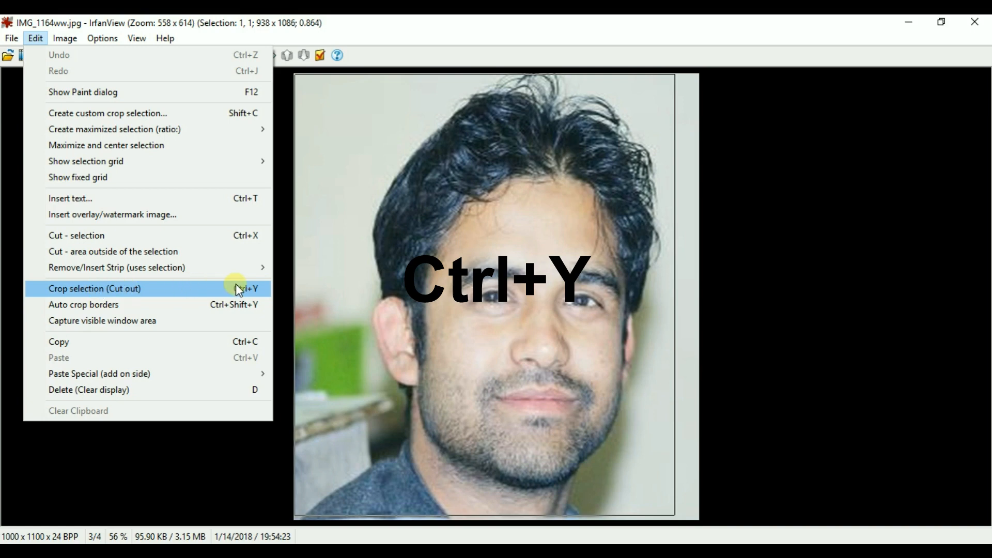
pyautogui.click(206, 287)
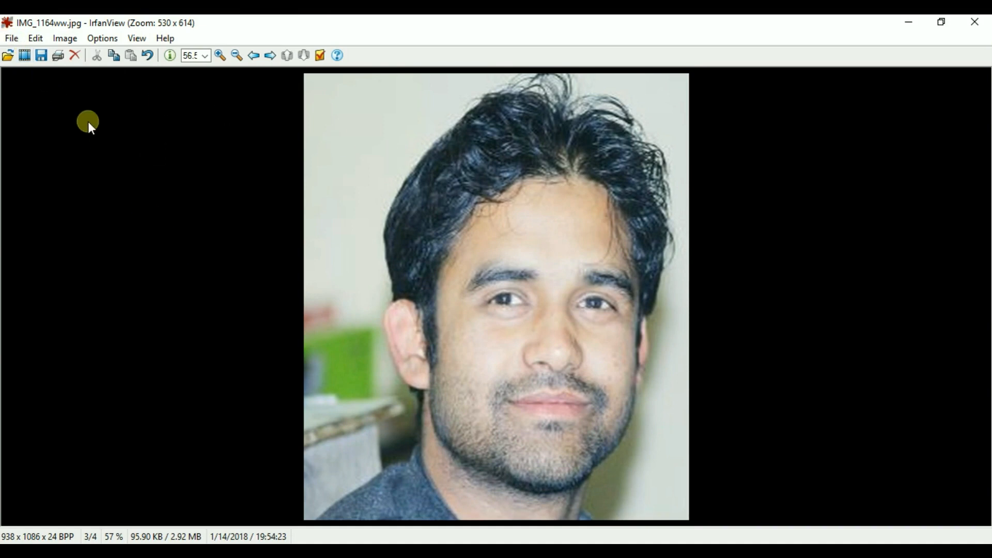
# Resize the cropped photo to 350 x 450 pixels without preserving the aspect ratio
pyautogui.click(67, 40)
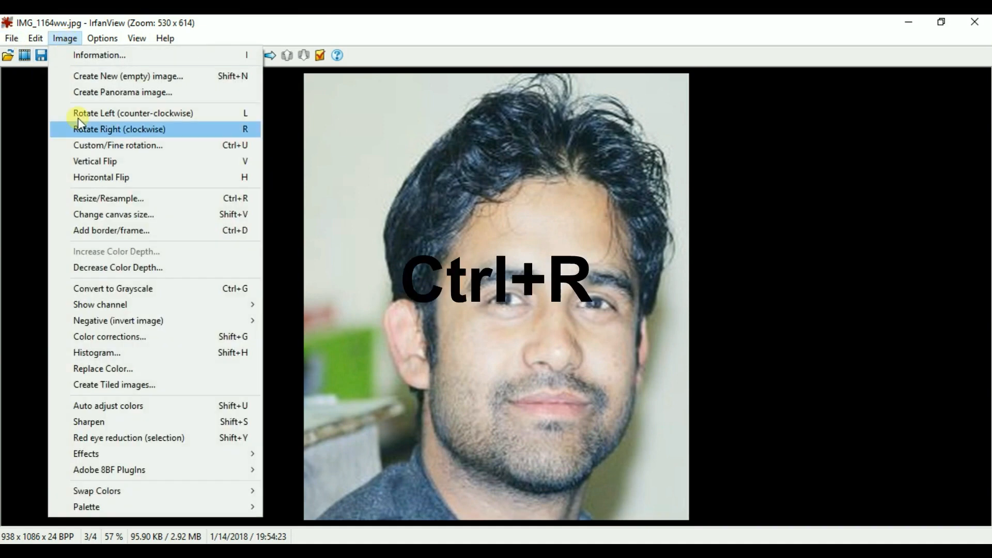
pyautogui.click(126, 198)
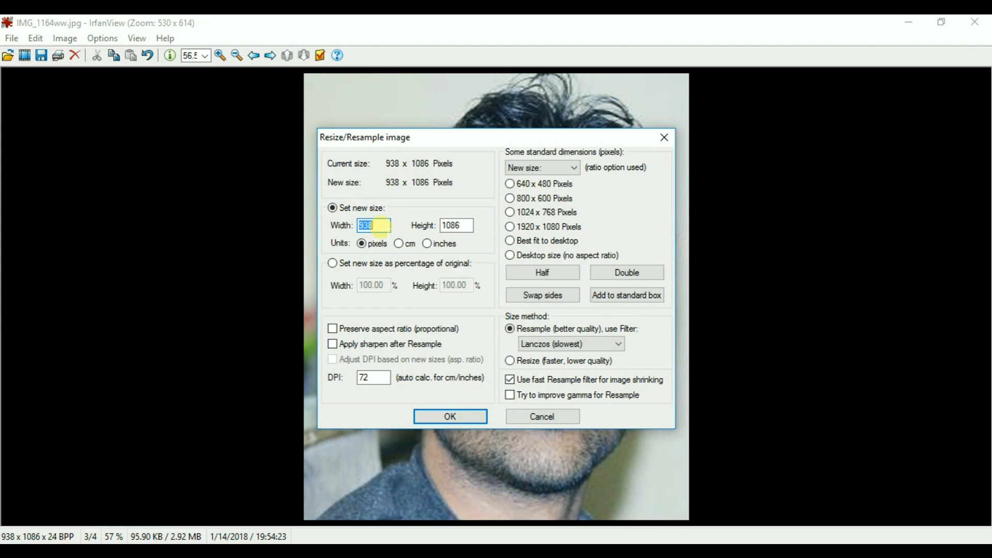
pyautogui.write('350')
pyautogui.doubleClick(457, 225)
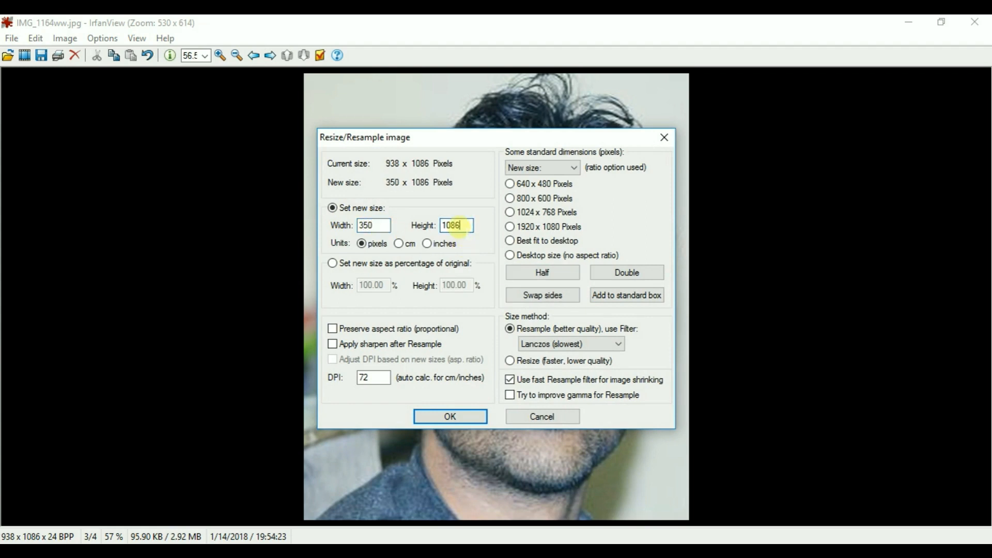
pyautogui.write('450')
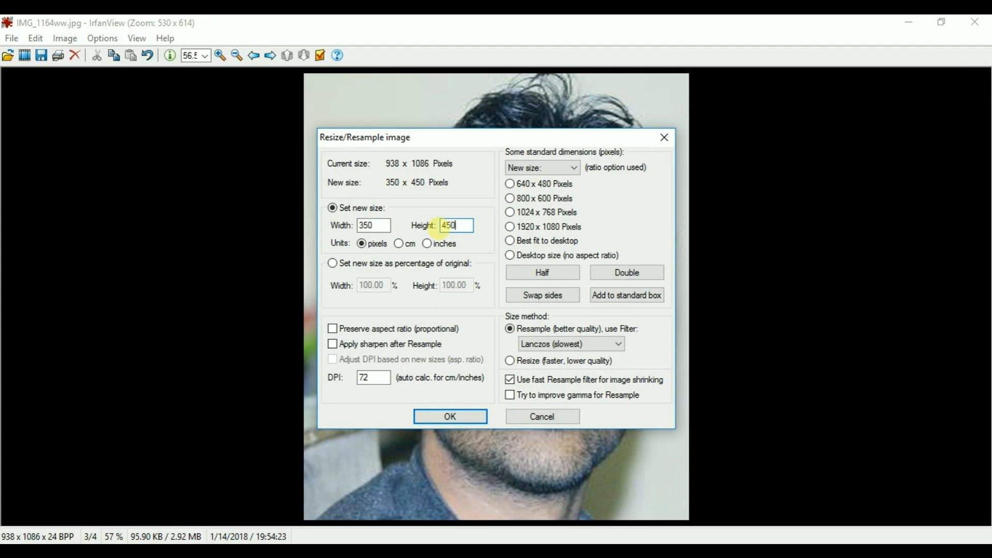
pyautogui.click(456, 416)
# Save the photo as JPG over IMG_1164ww.jpg in the Scan - Copy folder with the file size set to 25 KB
pyautogui.hotkey('ctrl', 's')
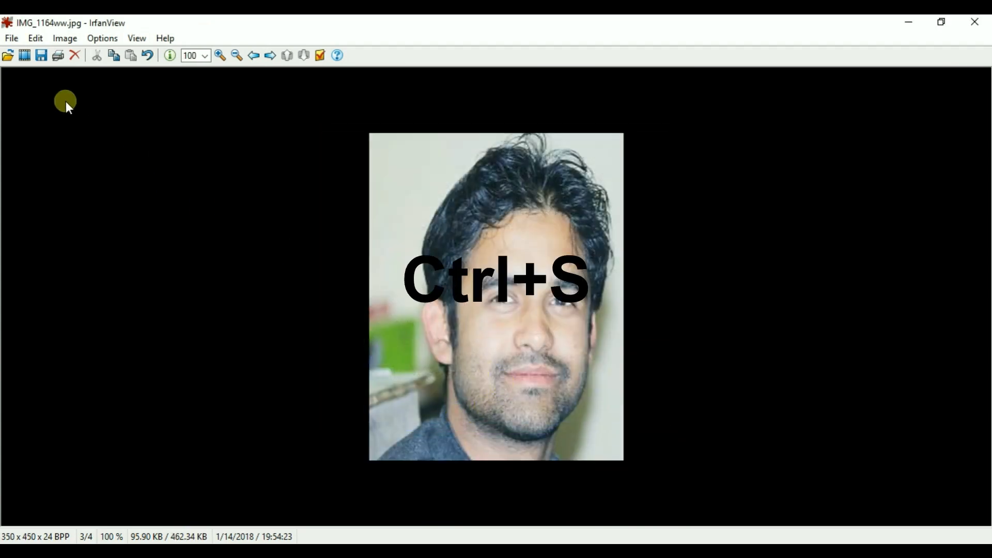
pyautogui.click(10, 39)
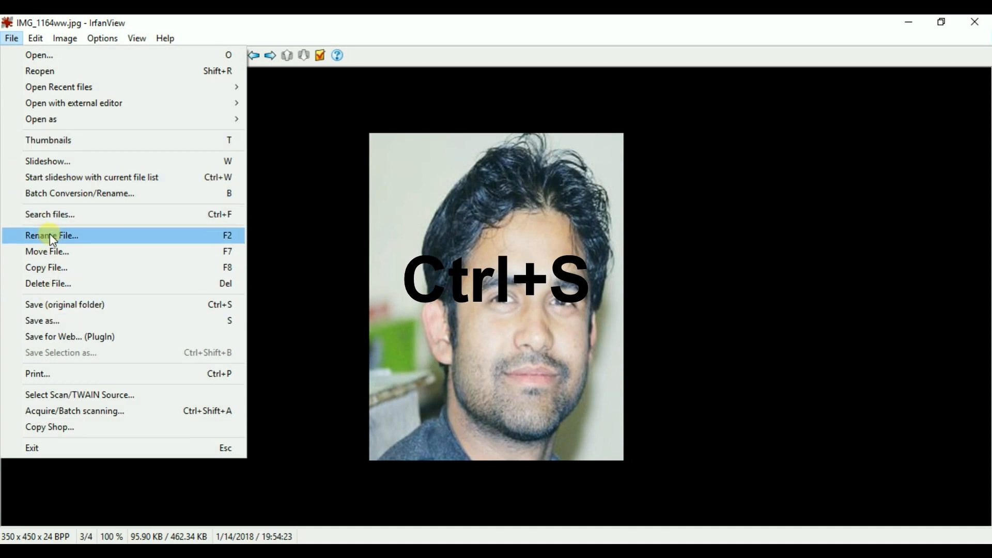
pyautogui.click(50, 306)
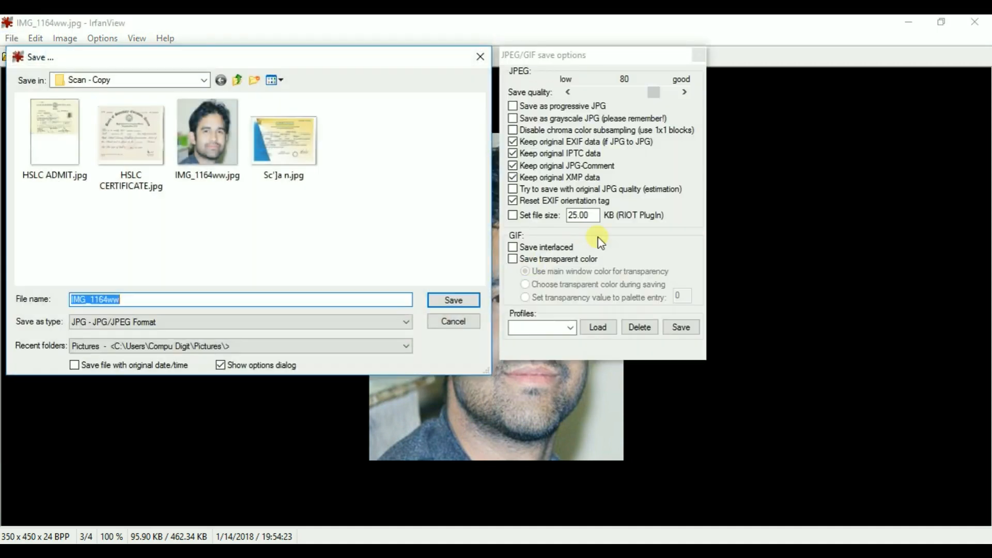
pyautogui.click(513, 216)
pyautogui.click(578, 215)
pyautogui.doubleClick(579, 216)
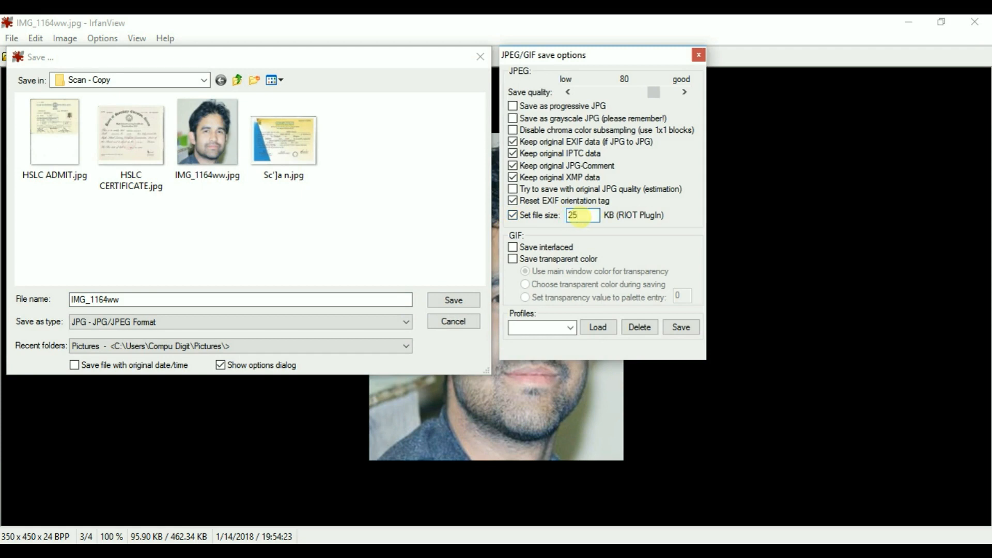
pyautogui.click(454, 305)
pyautogui.click(525, 339)
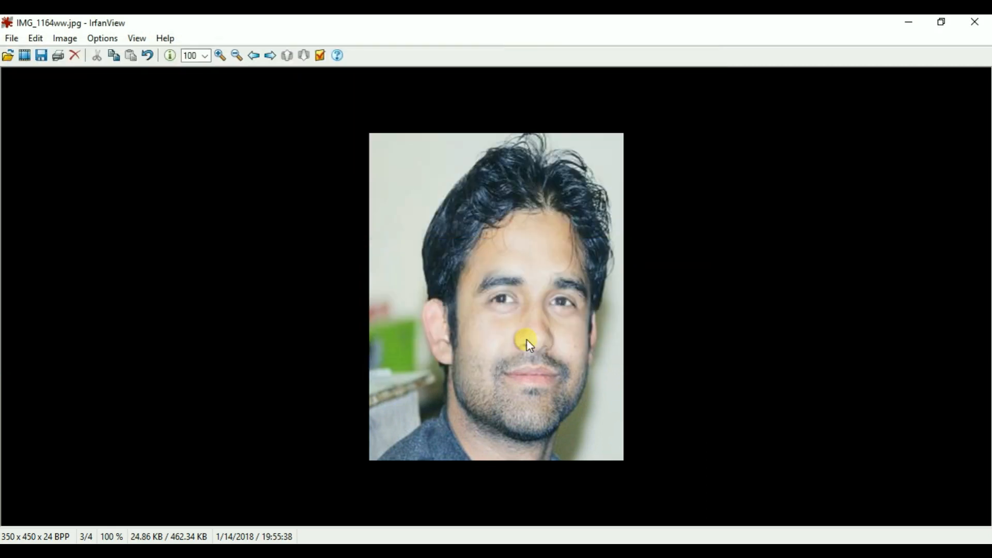
# Close IrfanView and check the file size and pixel dimensions of IMG_1164ww.jpg in its properties
pyautogui.click(983, 25)
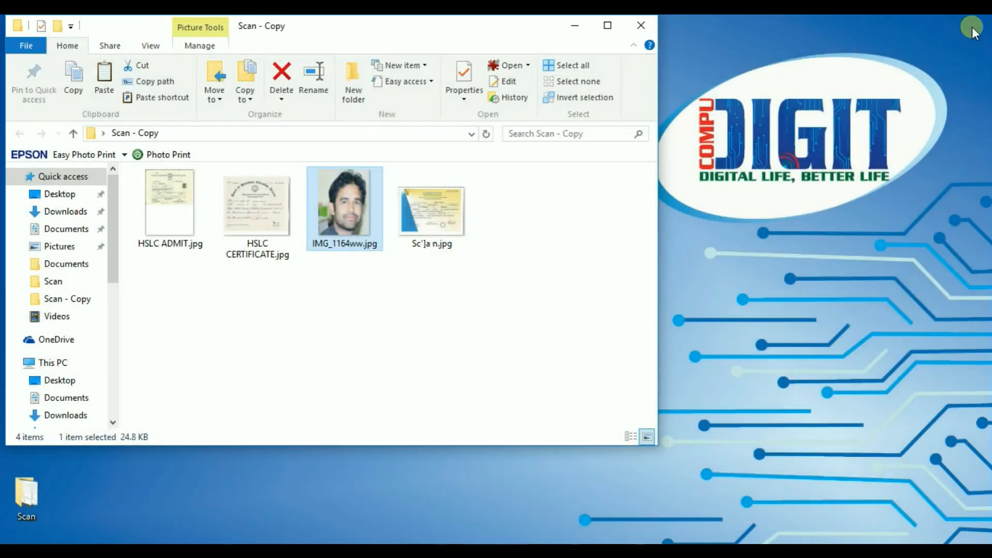
pyautogui.rightClick(329, 215)
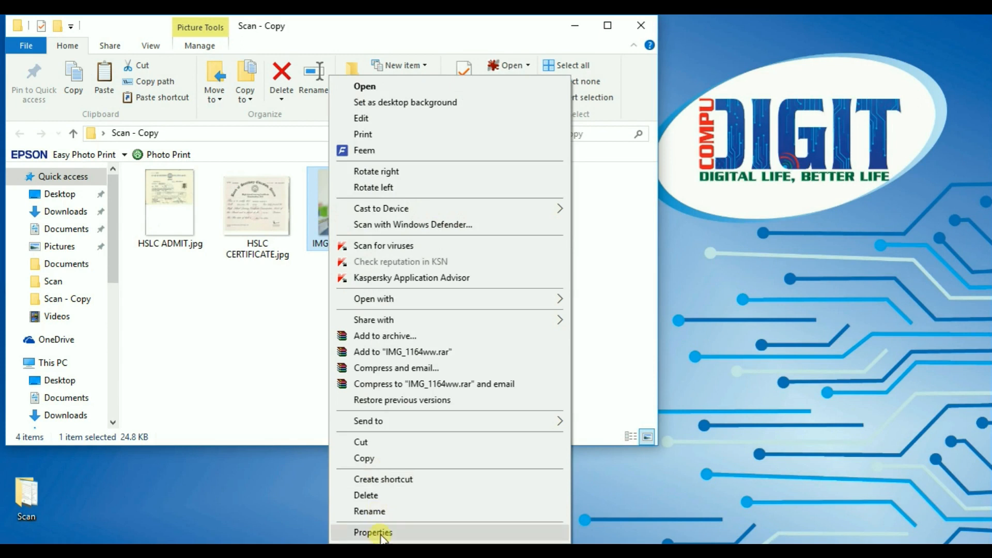
pyautogui.click(381, 532)
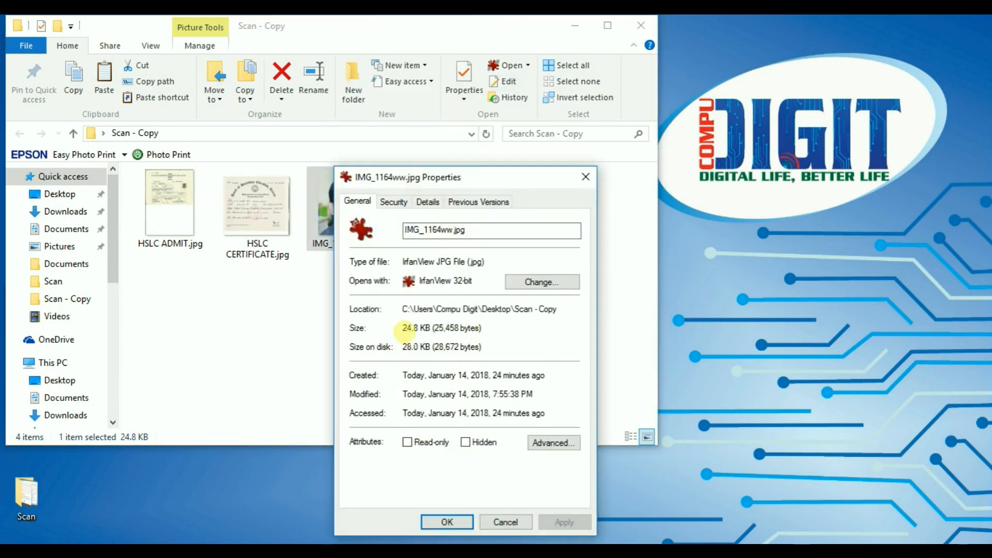
pyautogui.click(427, 200)
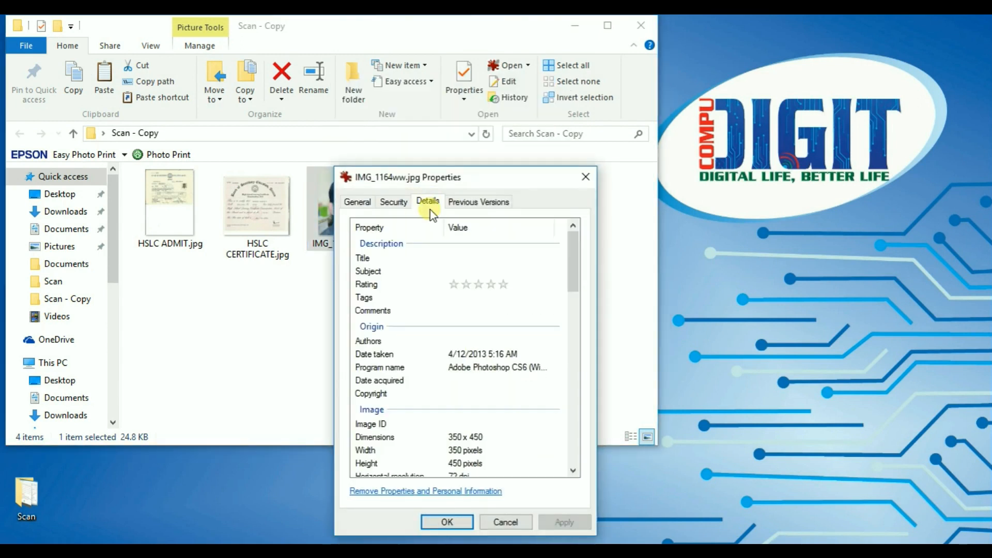
pyautogui.scroll(-2, 476, 451)
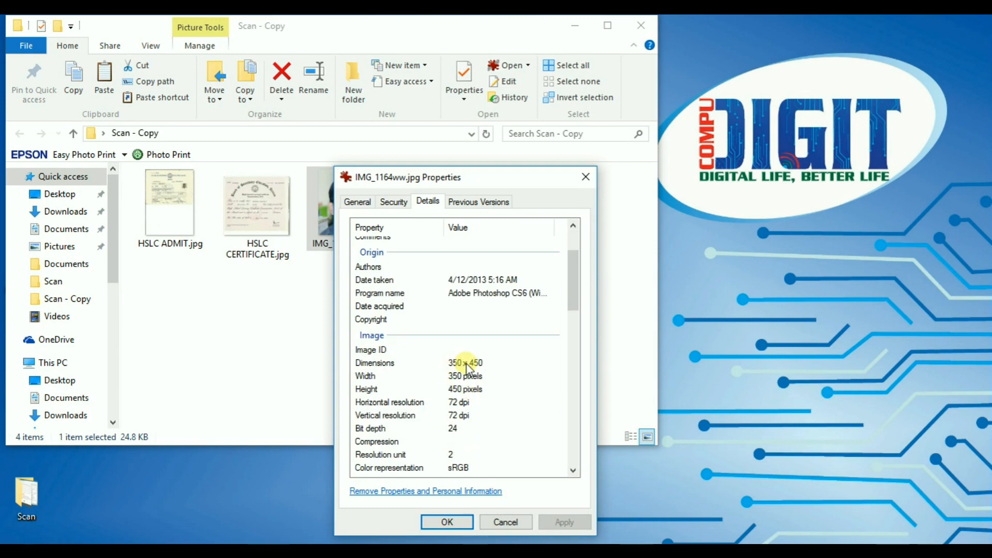
pyautogui.click(450, 521)
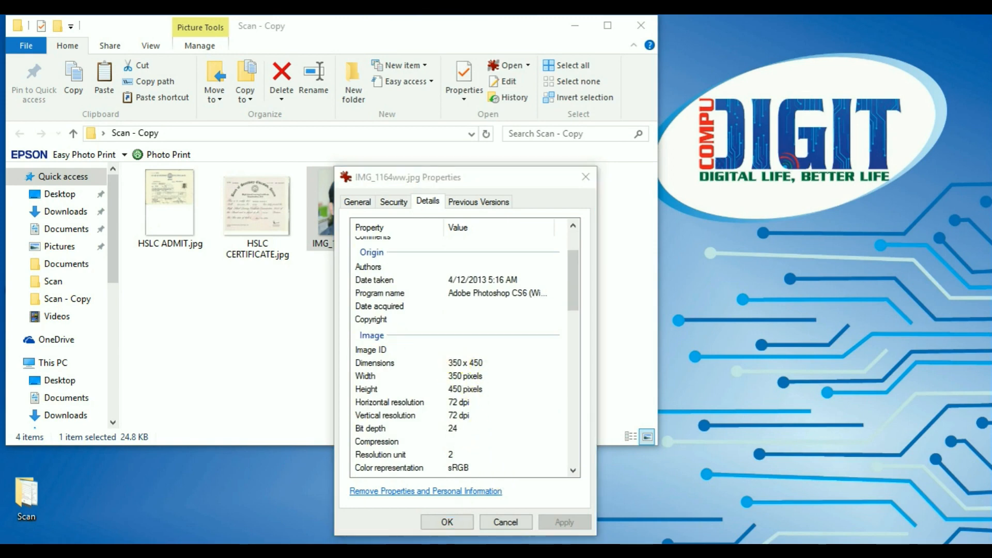
# Open signature.jpg from the Scan folder with IrfanView
pyautogui.click(414, 512)
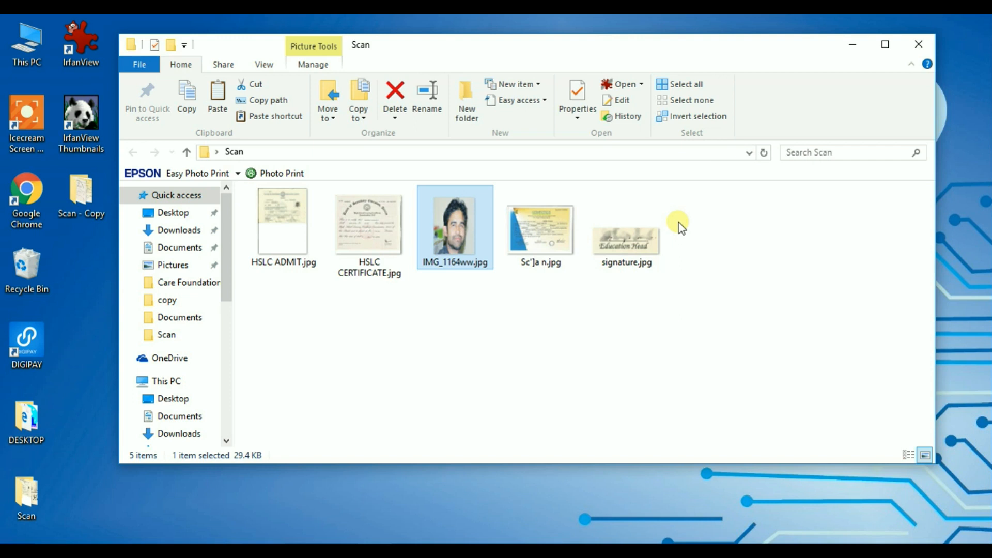
pyautogui.rightClick(630, 239)
pyautogui.moveTo(686, 302)
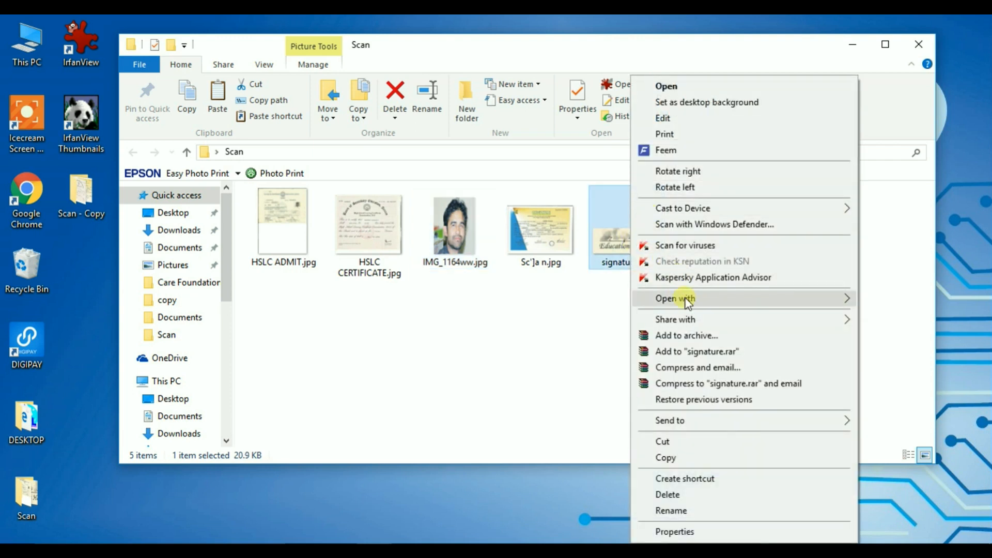
pyautogui.click(523, 347)
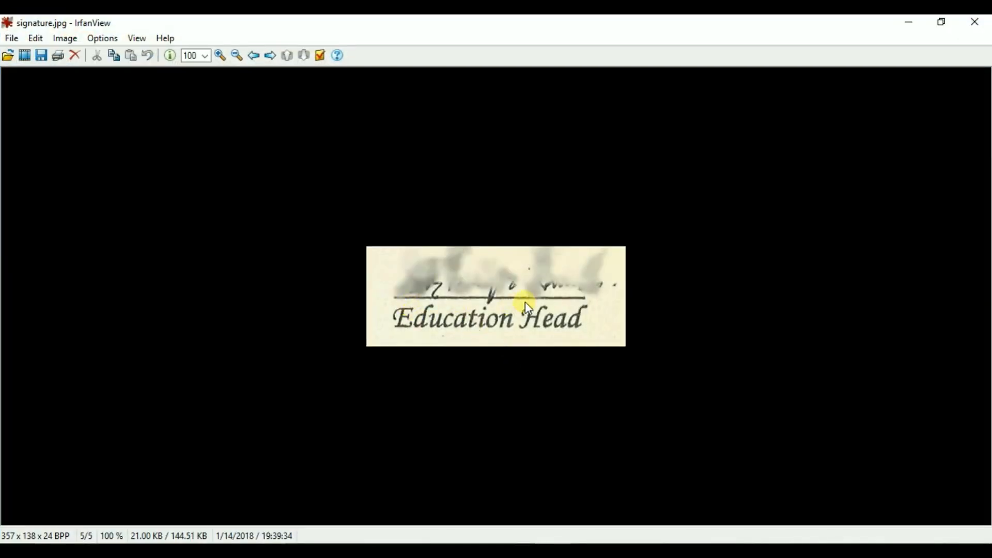
# Save the signature as JPG over signature.jpg in the Scan folder with the file size set to 15 KB
pyautogui.click(12, 40)
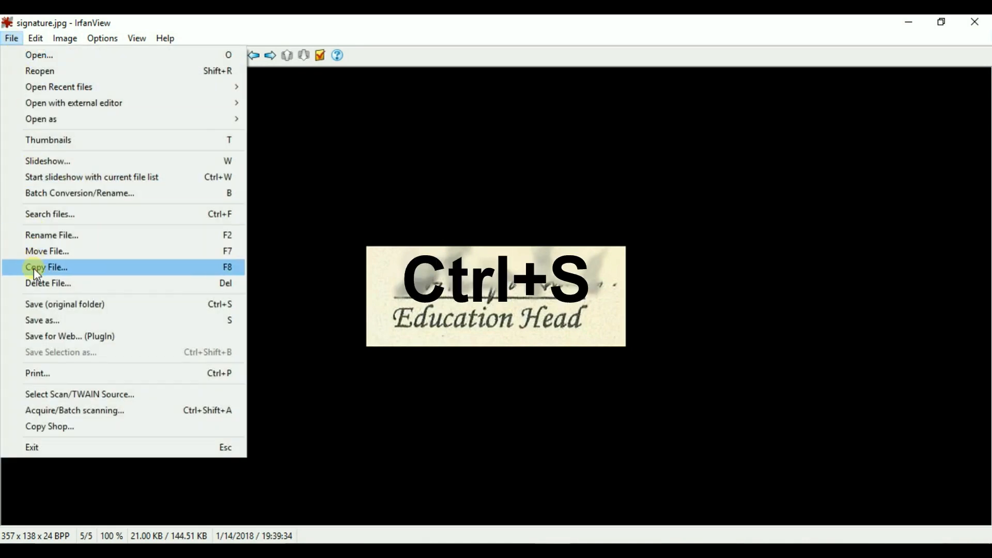
pyautogui.click(45, 309)
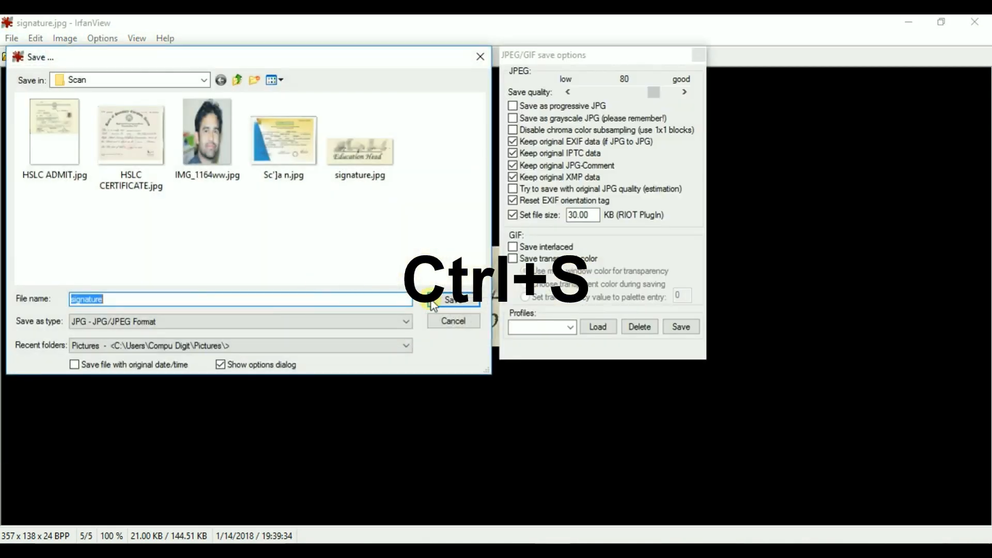
pyautogui.moveTo(589, 216); pyautogui.dragTo(561, 216)
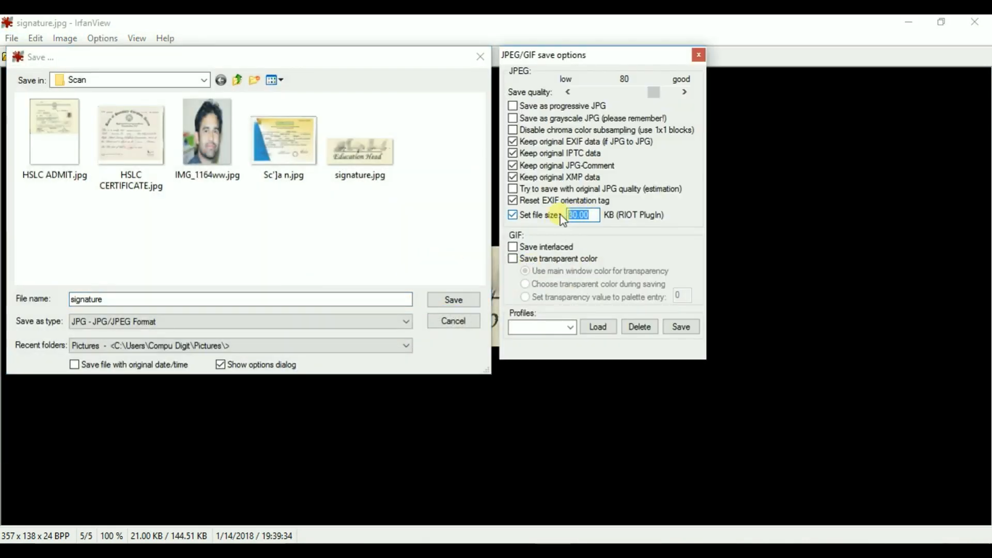
pyautogui.write('15')
pyautogui.click(462, 303)
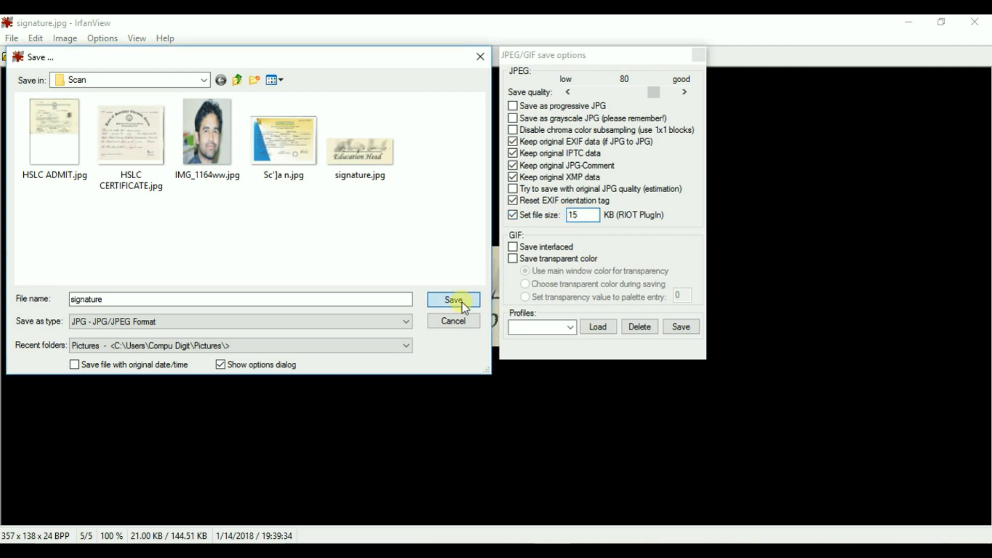
pyautogui.click(551, 337)
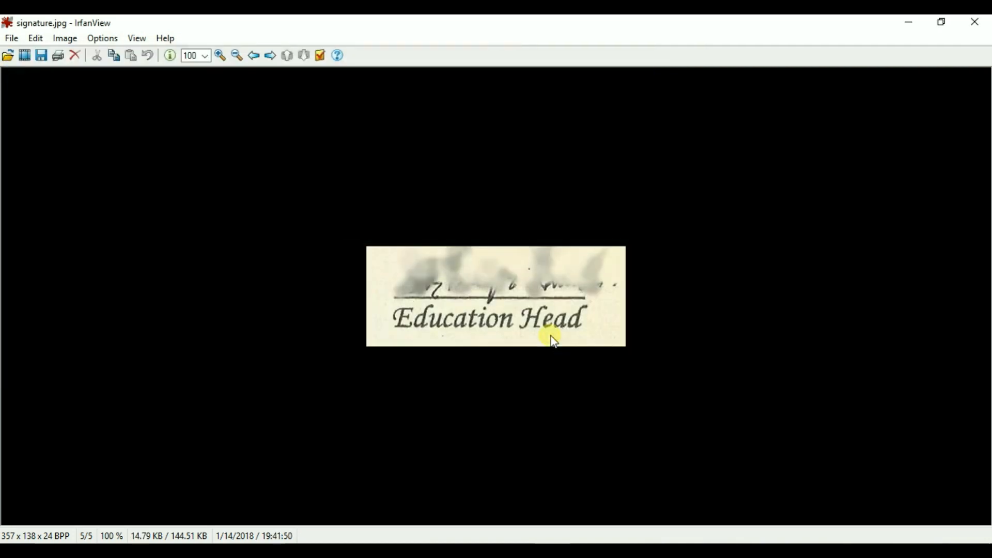
# Close IrfanView and check the file size of signature.jpg in its properties
pyautogui.click(974, 21)
pyautogui.rightClick(622, 239)
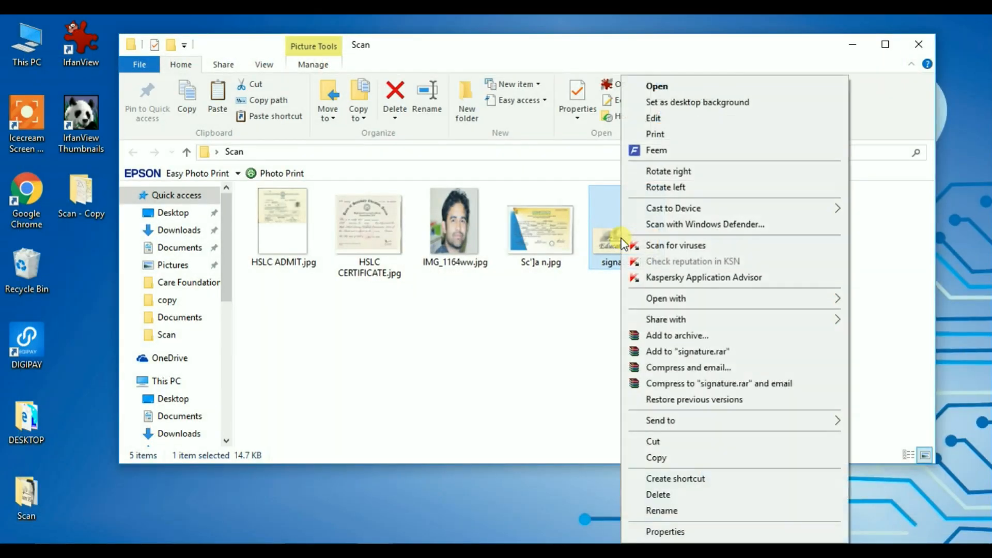
pyautogui.click(666, 532)
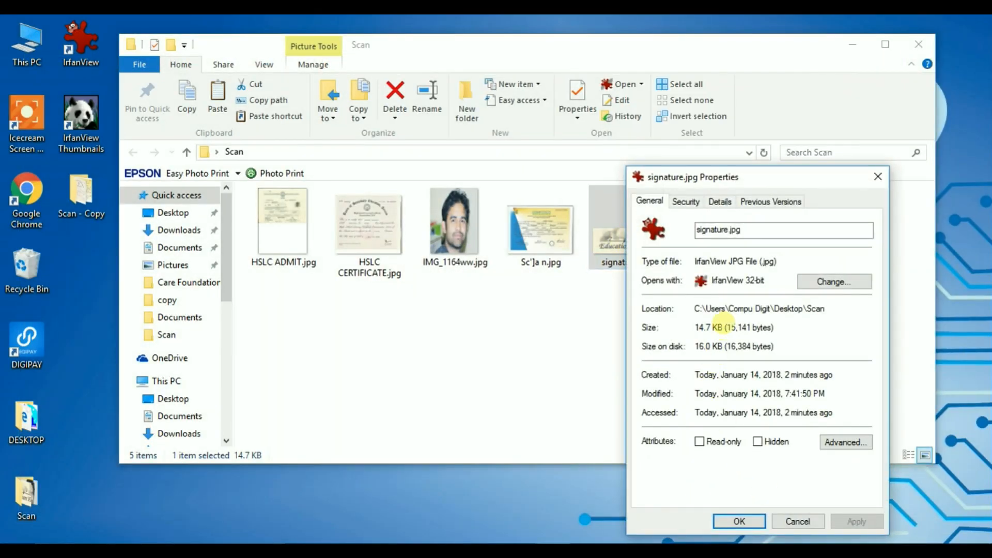
pyautogui.click(742, 523)
pyautogui.click(374, 550)
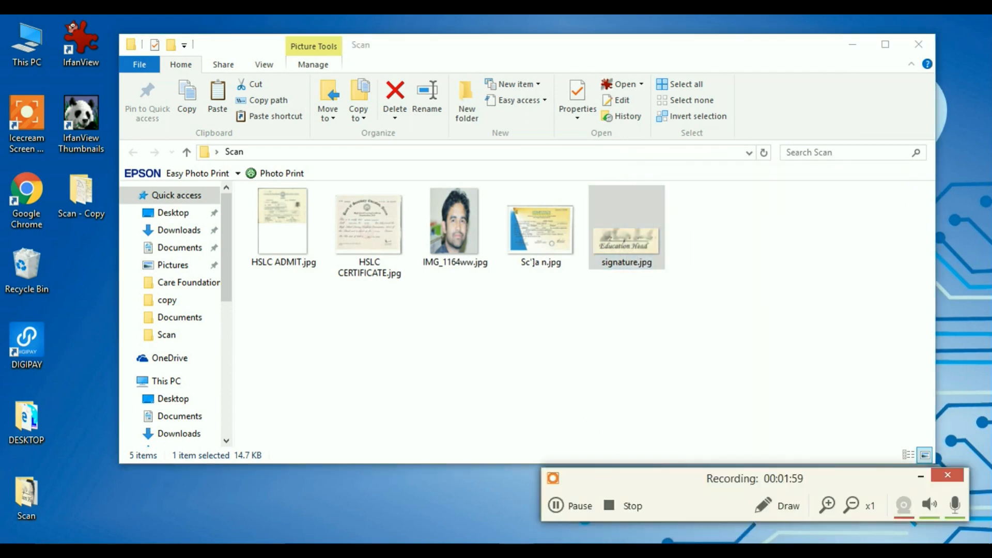
# Open the certificate scan Sc']a n.jpg from the Scan folder with IrfanView
pyautogui.click(527, 228)
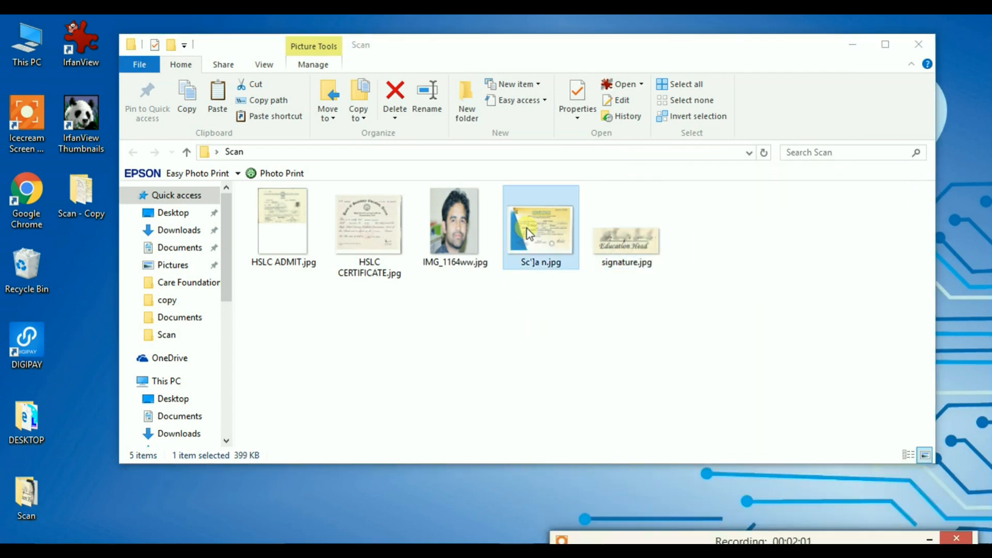
pyautogui.rightClick(526, 228)
pyautogui.moveTo(581, 300)
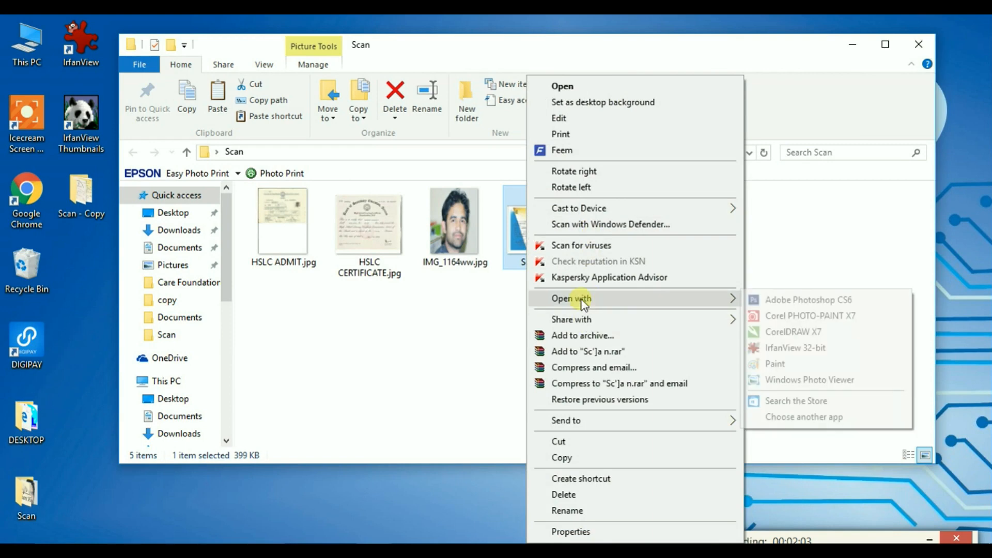
pyautogui.click(816, 348)
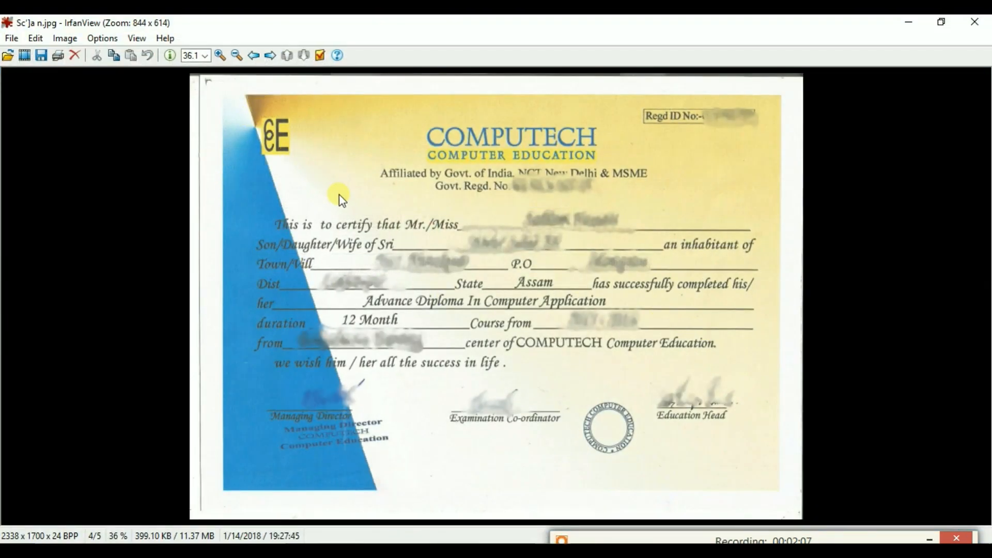
# Save the certificate as JPG over Sc']a n.jpg in the Scan folder with the file size set to 90 KB
pyautogui.click(12, 38)
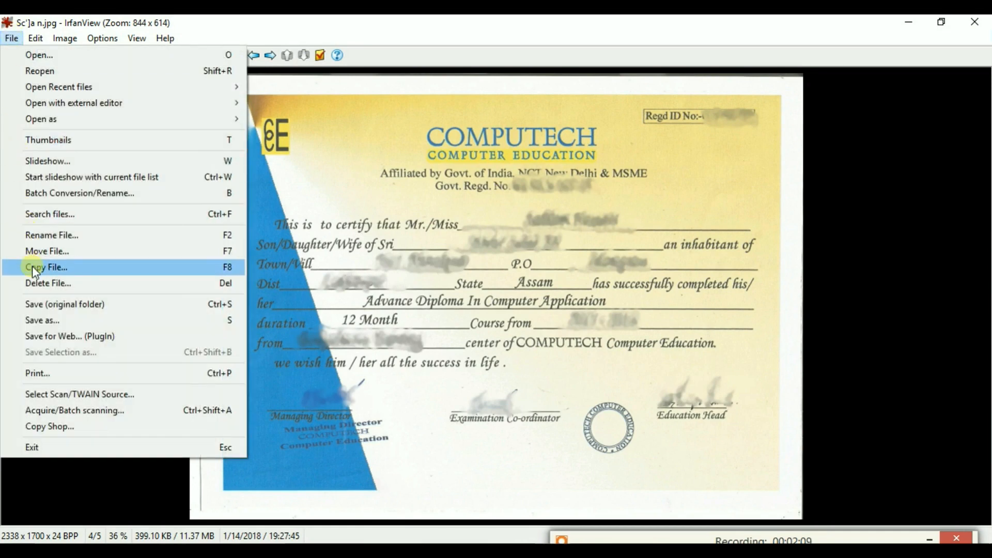
pyautogui.click(42, 307)
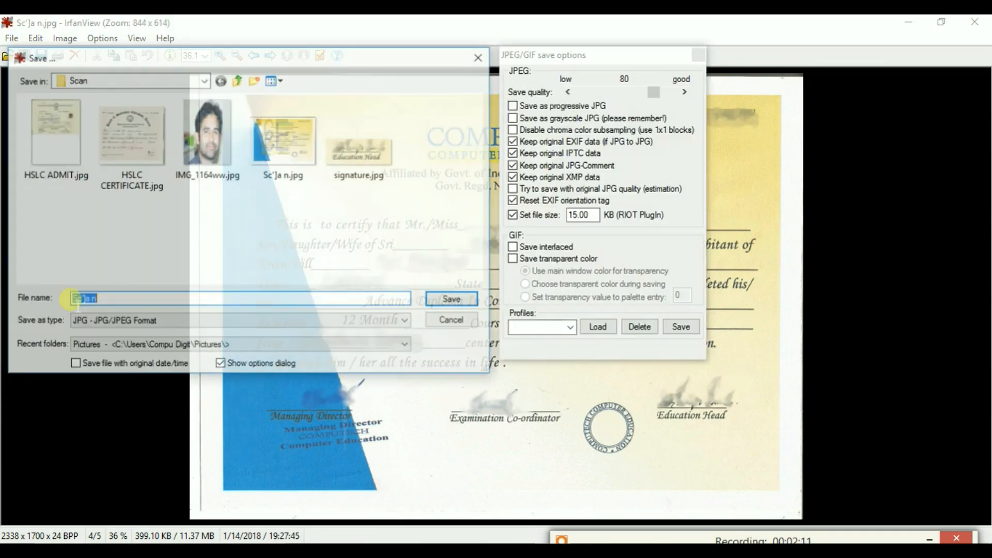
pyautogui.doubleClick(578, 215)
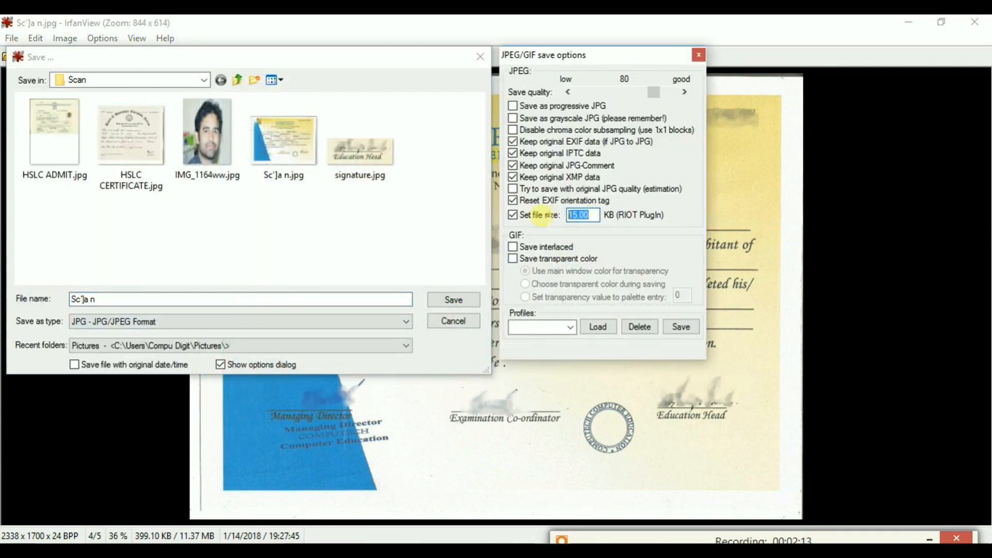
pyautogui.write('90')
pyautogui.click(448, 300)
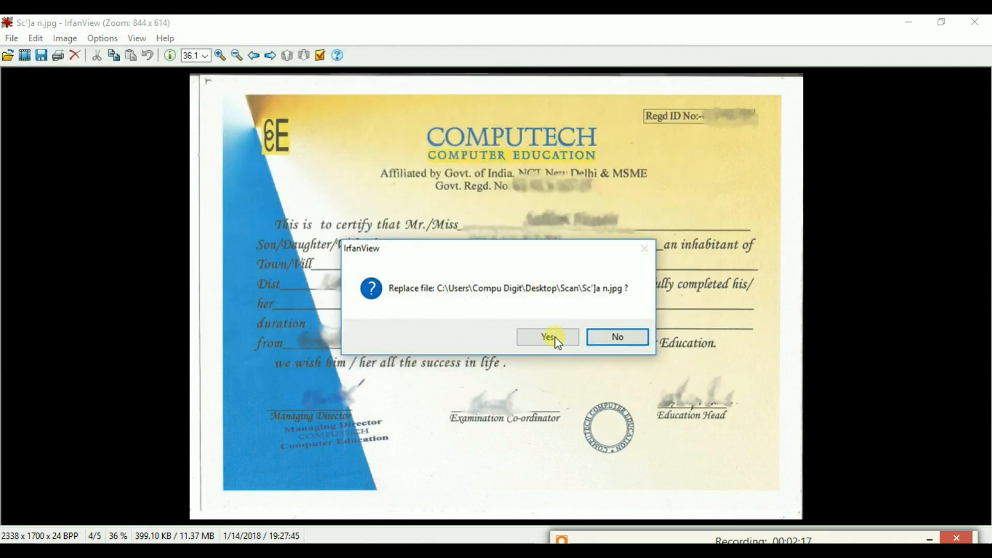
pyautogui.click(547, 342)
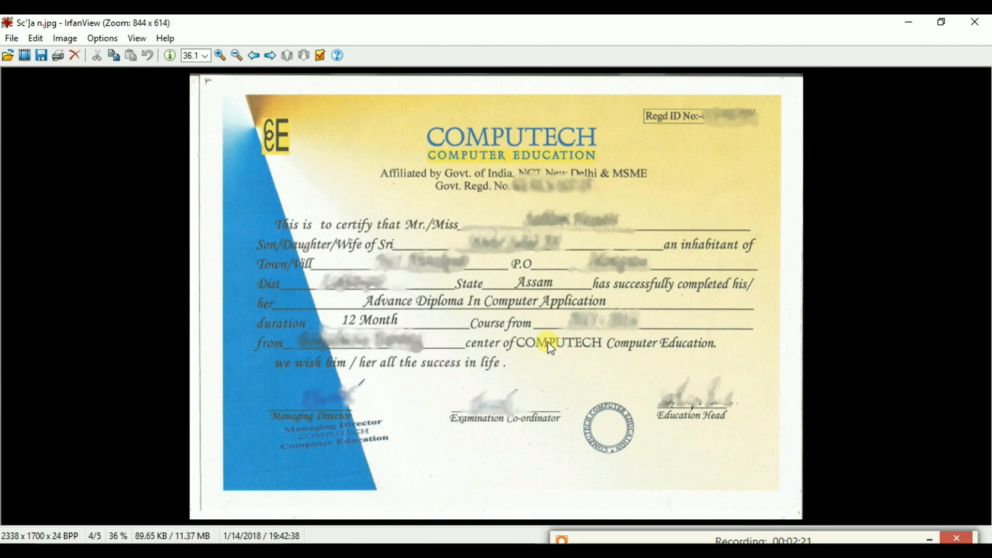
# Close IrfanView and check the file size of Sc']a n.jpg in its properties
pyautogui.click(973, 22)
pyautogui.rightClick(534, 236)
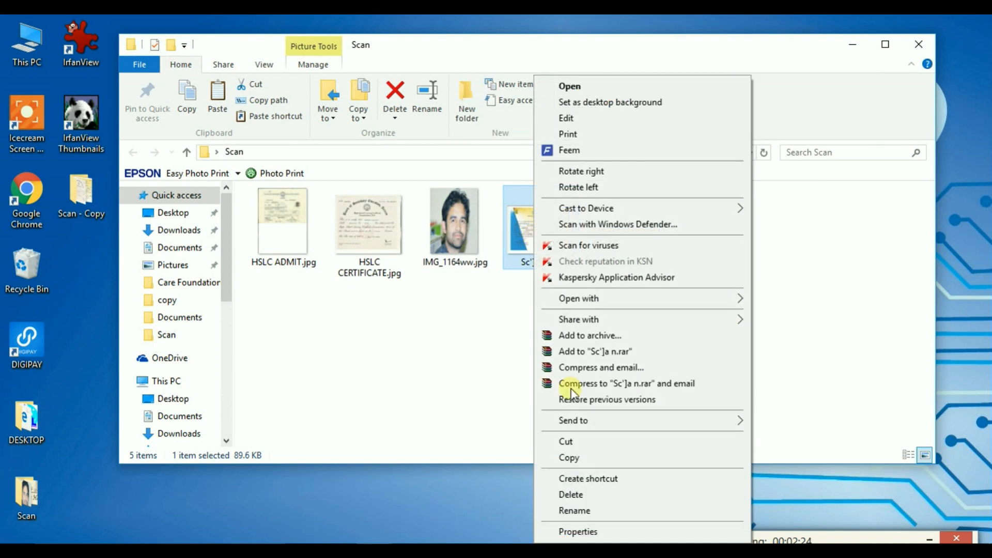
pyautogui.click(579, 531)
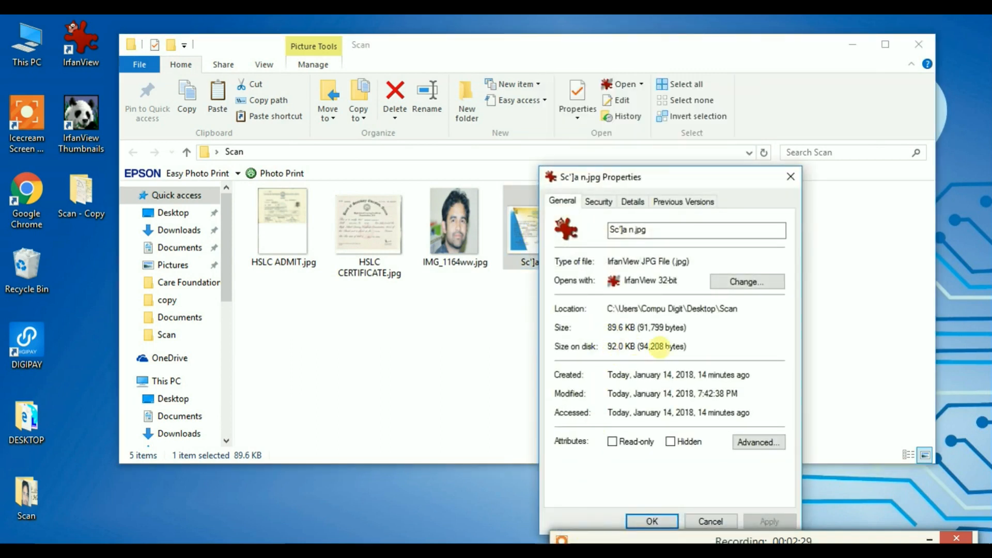
pyautogui.click(653, 522)
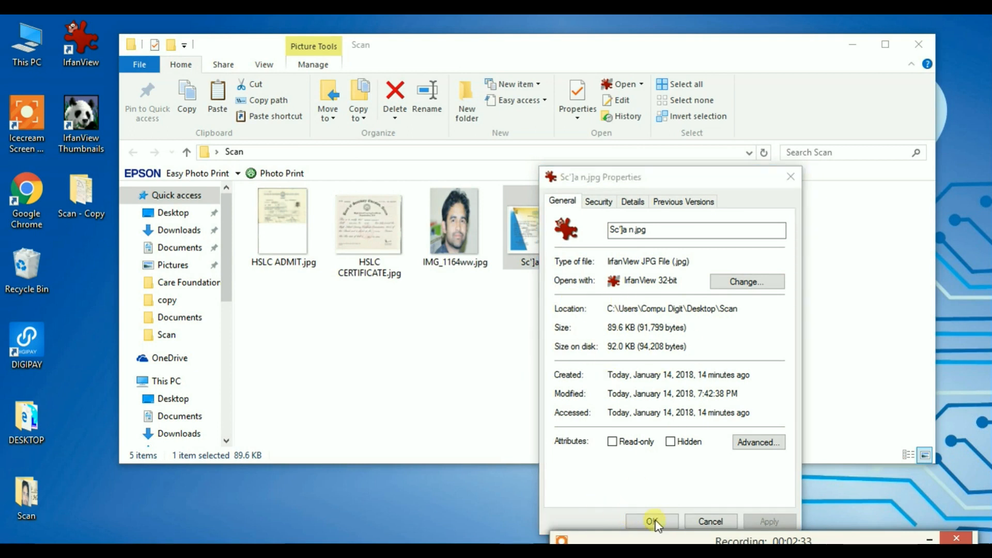
pyautogui.click(787, 177)
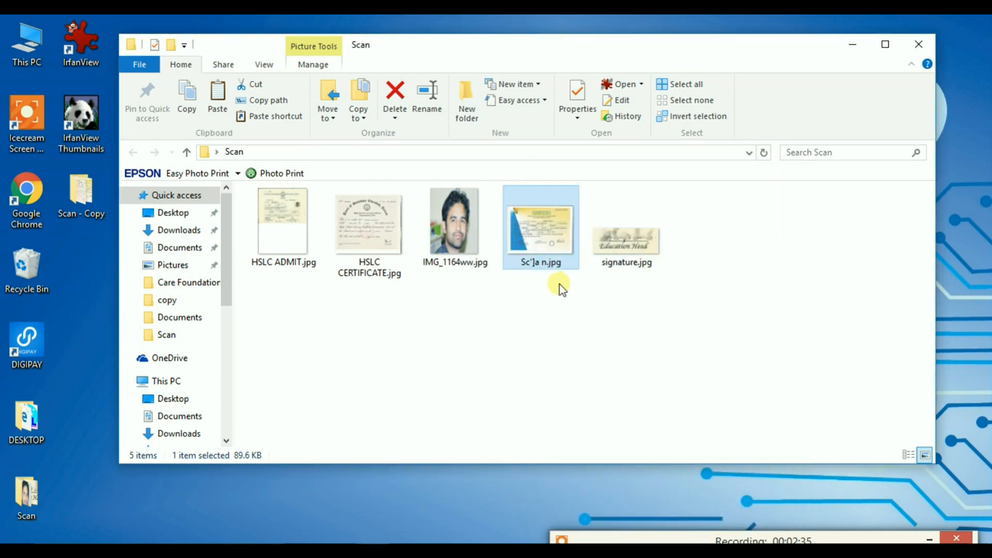
pyautogui.click(519, 552)
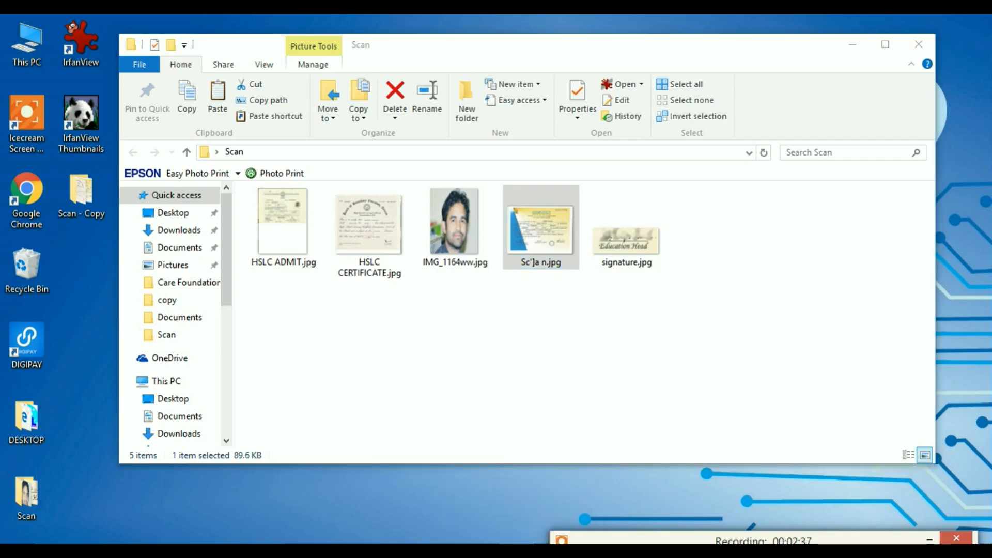